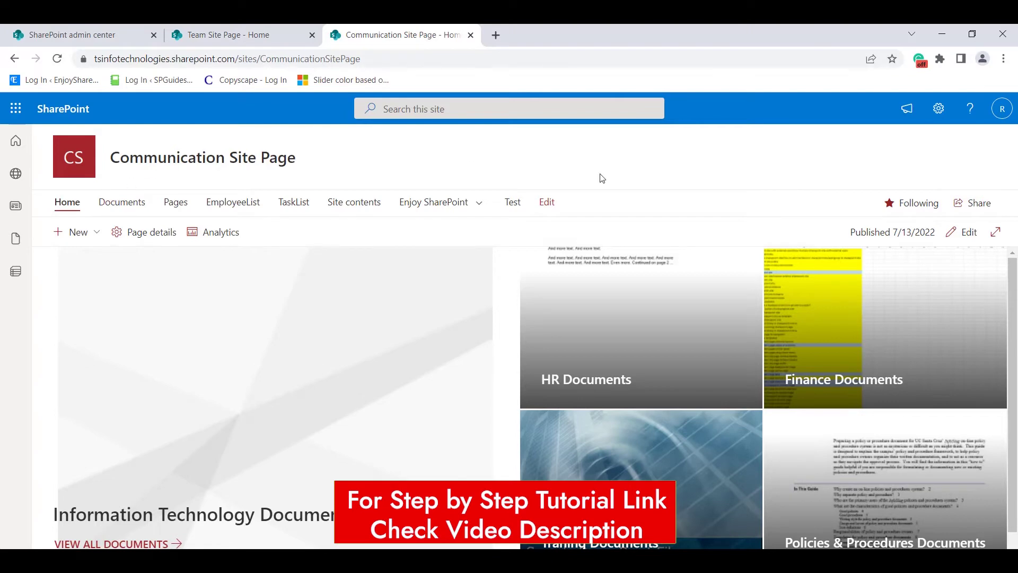
- Expand the Enjoy SharePoint site links, then put the home page into edit mode
{"action": "scroll", "coordinate": [901, 456], "scroll_direction": "down", "scroll_amount": 1}
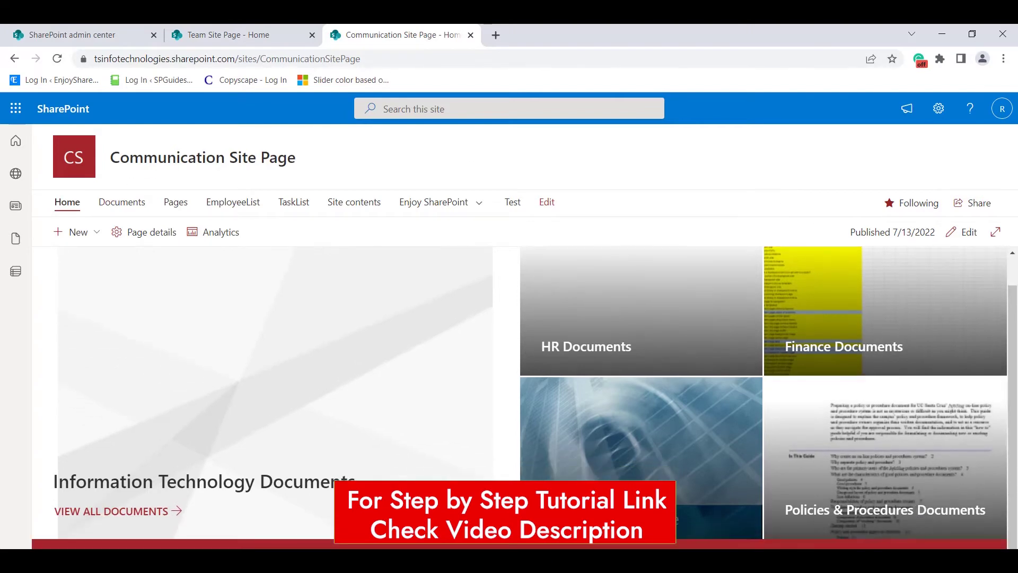
{"action": "scroll", "coordinate": [445, 380], "scroll_direction": "up", "scroll_amount": 1}
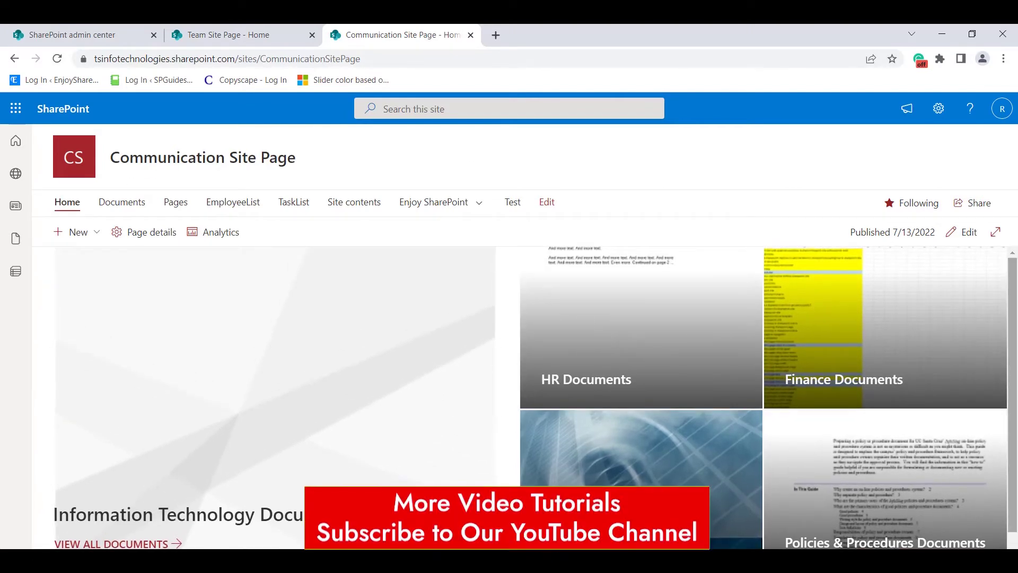
{"action": "left_click", "coordinate": [435, 202]}
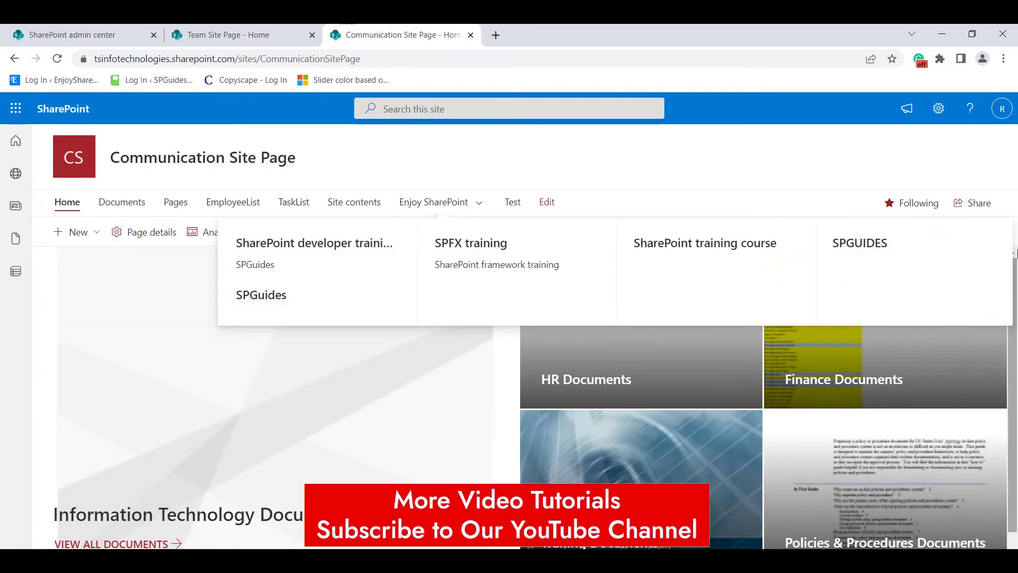
{"action": "left_click", "coordinate": [968, 233]}
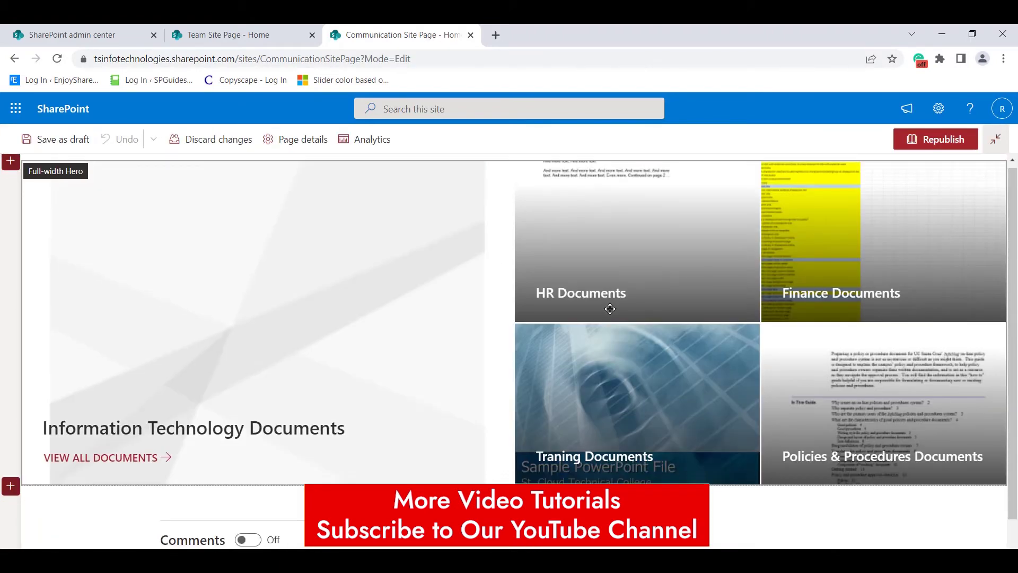
- Add a one-column section below the document tiles and insert an Image web part into it
{"action": "scroll", "coordinate": [603, 314], "scroll_direction": "down", "scroll_amount": 1}
{"action": "left_click", "coordinate": [10, 438]}
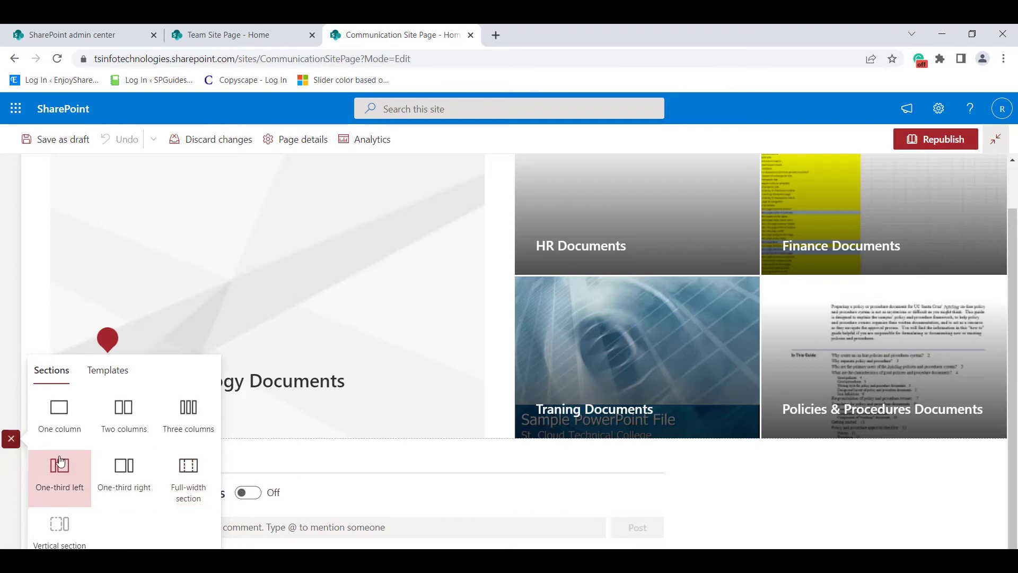
{"action": "left_click", "coordinate": [47, 426]}
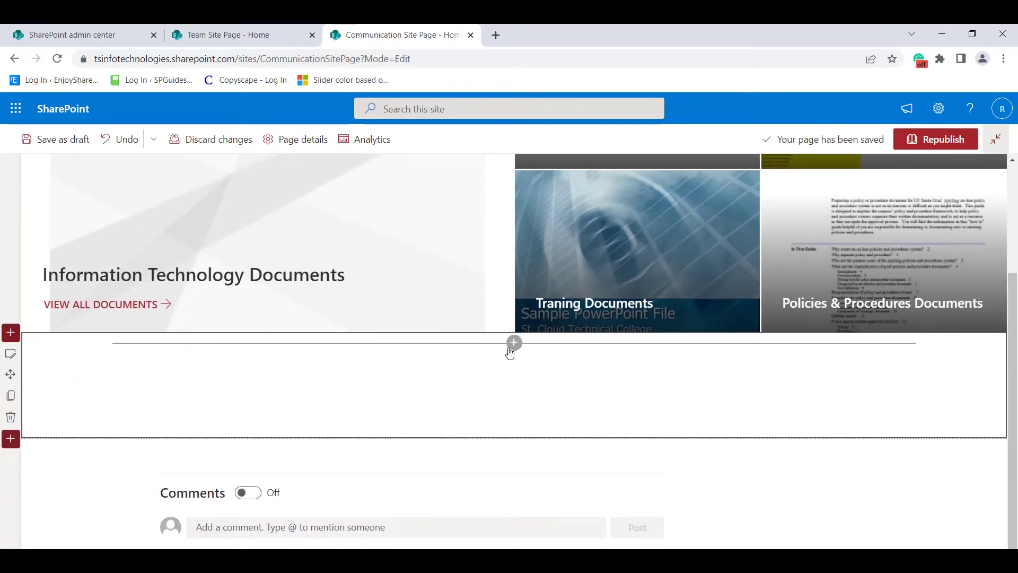
{"action": "left_click", "coordinate": [513, 343]}
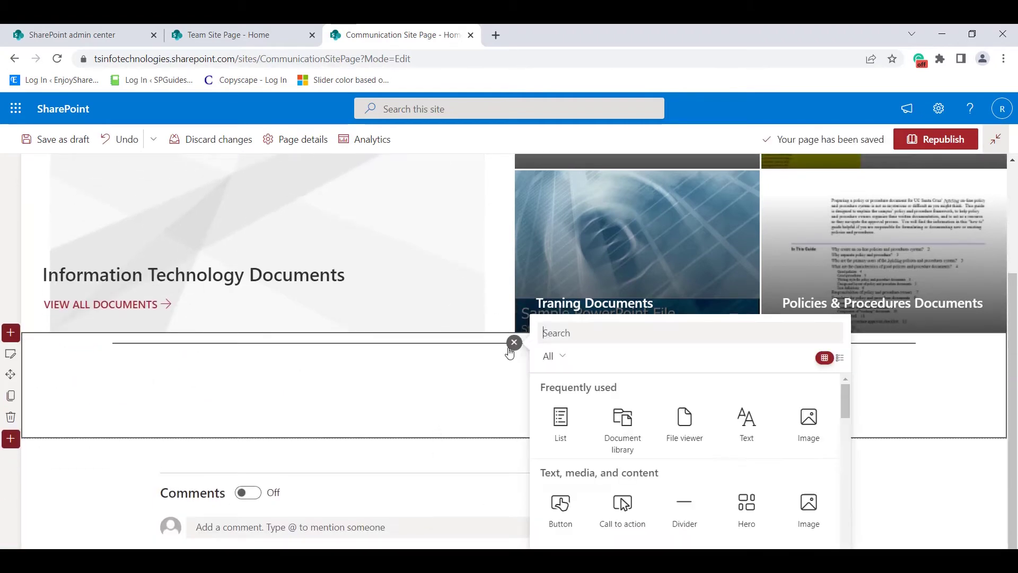
{"action": "left_click", "coordinate": [565, 343]}
{"action": "left_click", "coordinate": [696, 426]}
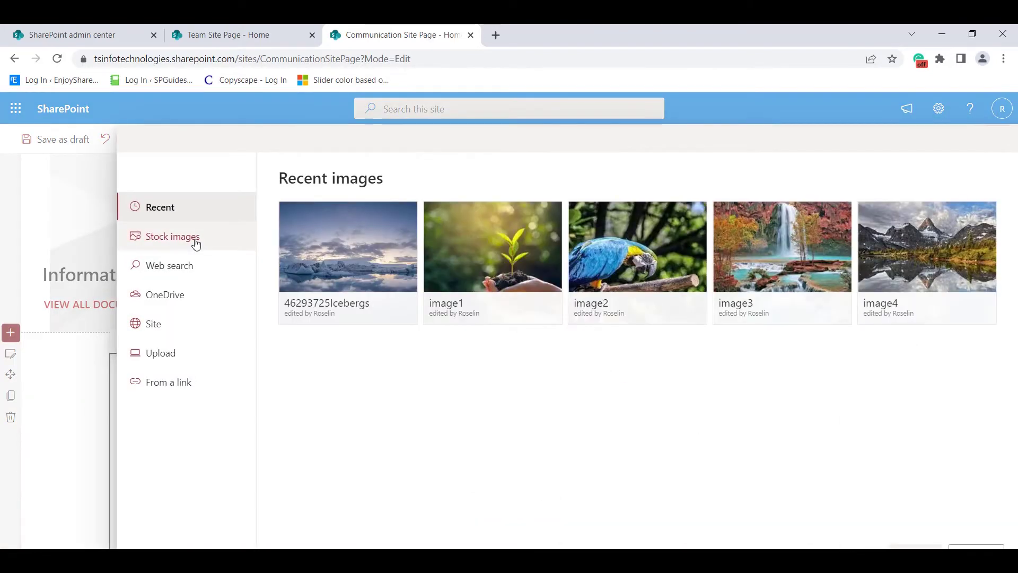
- Browse the stock, upload and from-link image sources, returning to Stock images
{"action": "left_click", "coordinate": [194, 238]}
{"action": "left_click", "coordinate": [180, 362]}
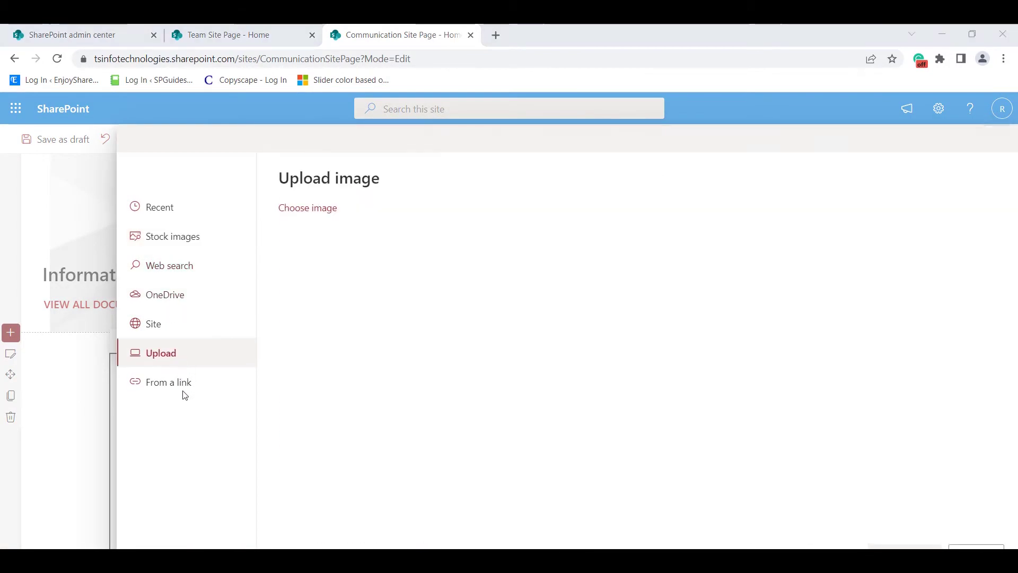
{"action": "left_click", "coordinate": [455, 317]}
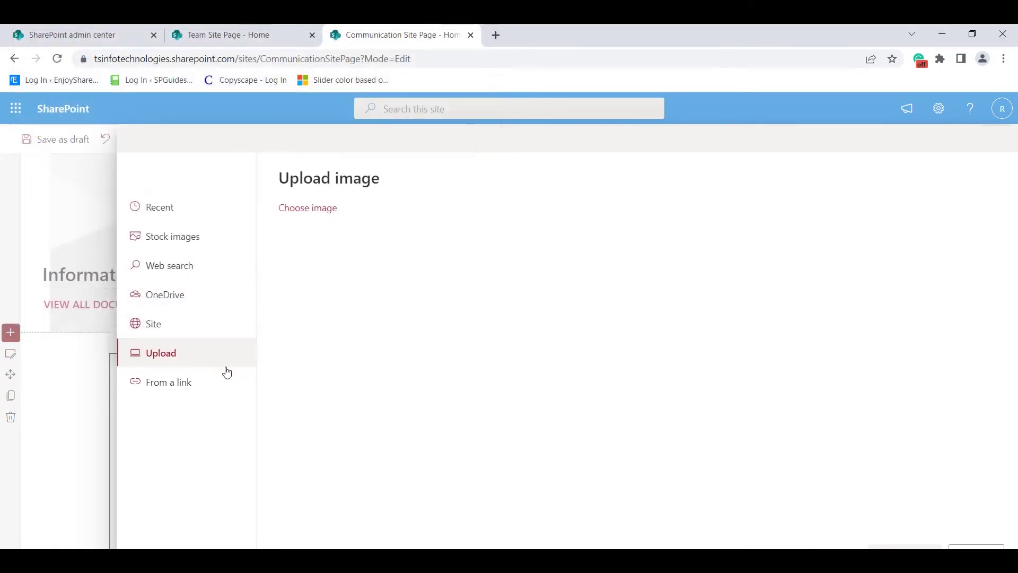
{"action": "left_click", "coordinate": [196, 373]}
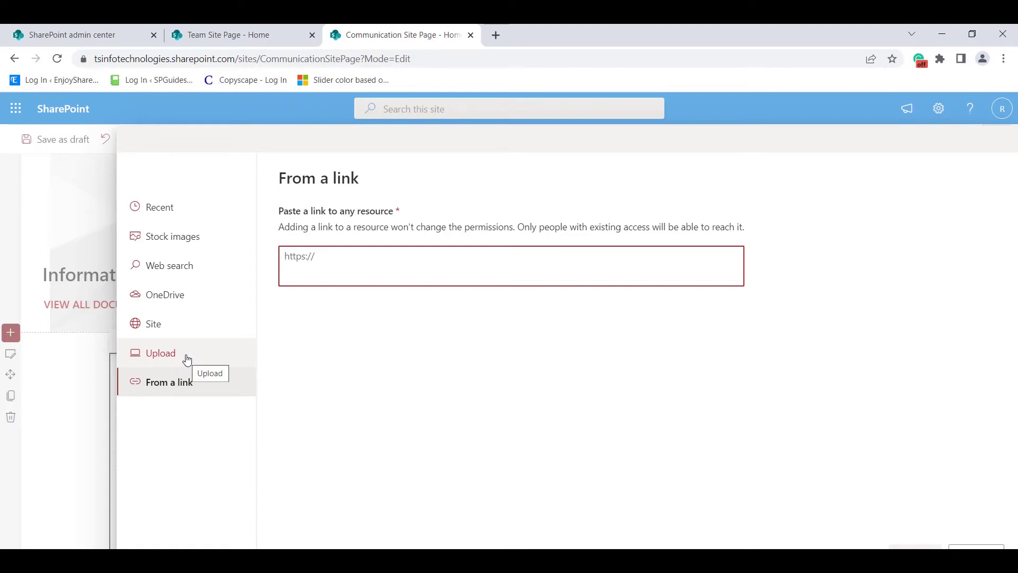
{"action": "left_click", "coordinate": [186, 237]}
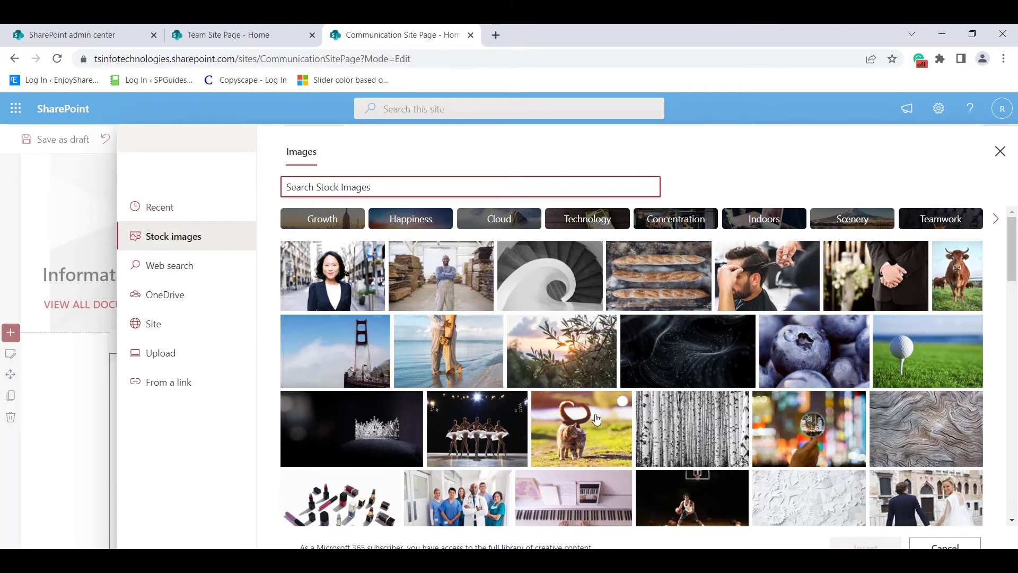
- Pick the stock photo of waves on a pink-sand beach and insert it
{"action": "scroll", "coordinate": [596, 420], "scroll_direction": "down", "scroll_amount": 2}
{"action": "scroll", "coordinate": [613, 403], "scroll_direction": "up", "scroll_amount": 2}
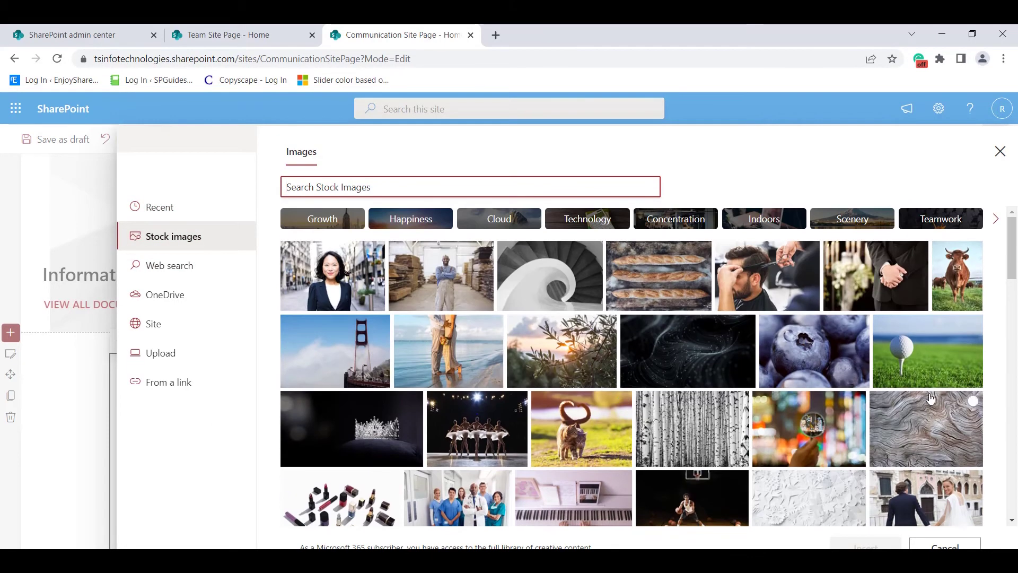
{"action": "scroll", "coordinate": [931, 399], "scroll_direction": "down", "scroll_amount": 3}
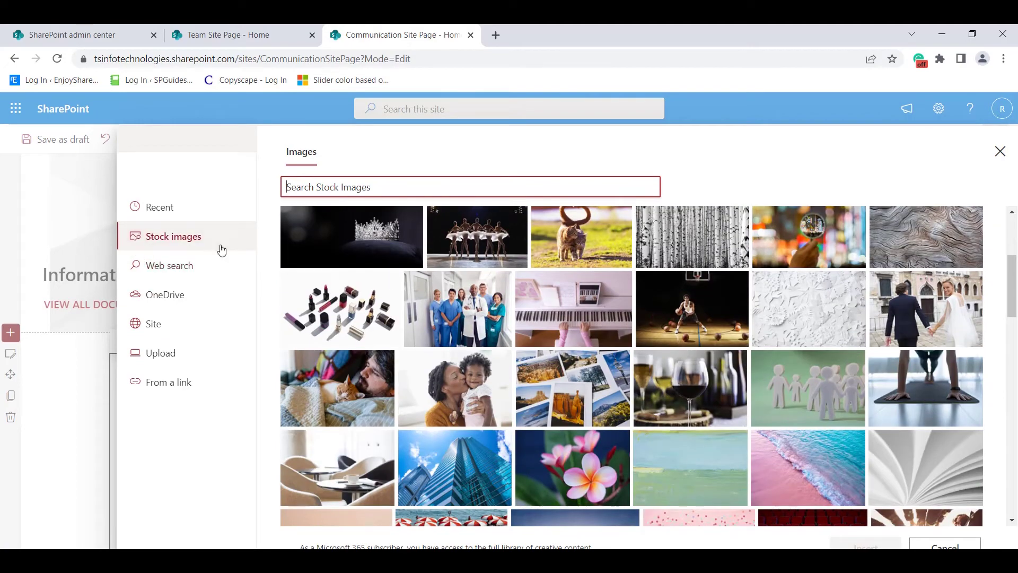
{"action": "left_click", "coordinate": [790, 450]}
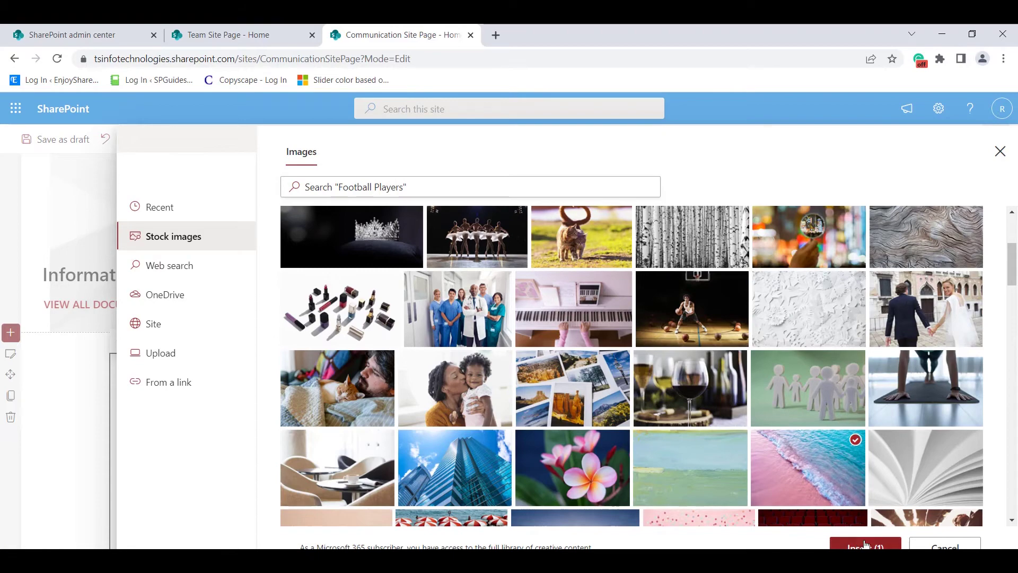
{"action": "left_click", "coordinate": [864, 544]}
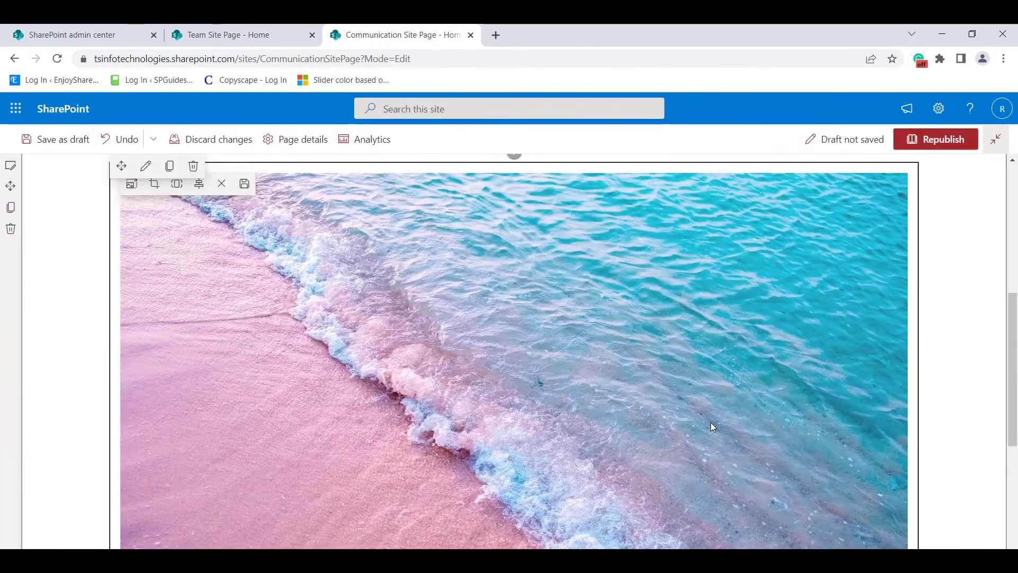
- In the beach image's settings, try 'Nature Waterfalls' overlay text, then switch the overlay off
{"action": "scroll", "coordinate": [711, 412], "scroll_direction": "up", "scroll_amount": 2}
{"action": "scroll", "coordinate": [711, 406], "scroll_direction": "down", "scroll_amount": 1}
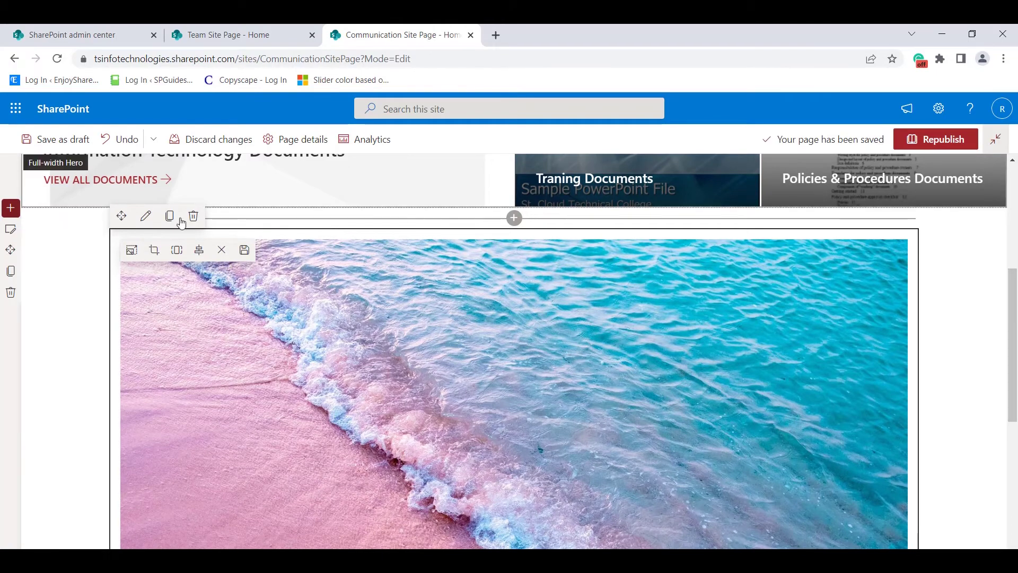
{"action": "left_click", "coordinate": [146, 216]}
{"action": "left_click", "coordinate": [910, 268]}
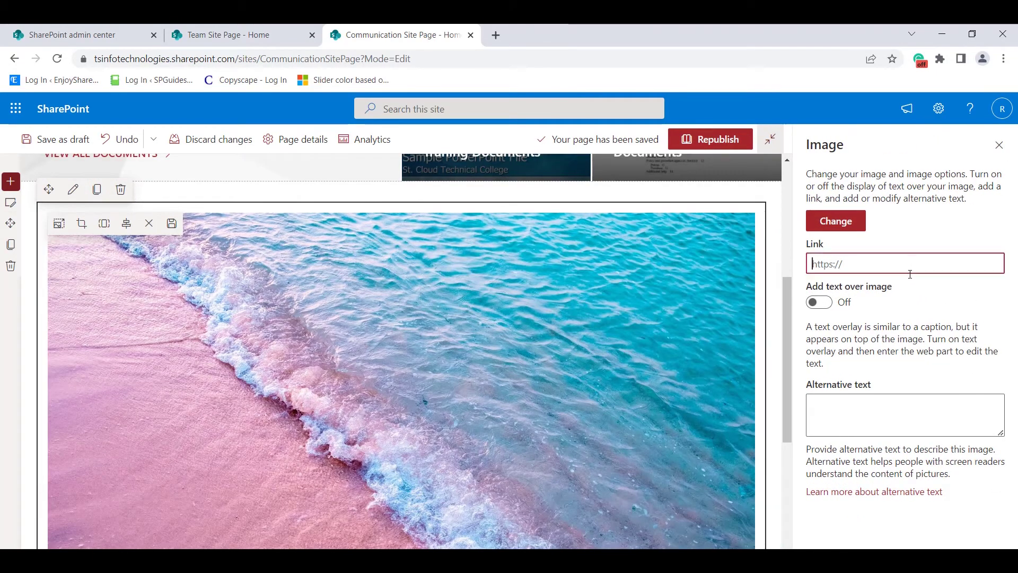
{"action": "left_click", "coordinate": [828, 306]}
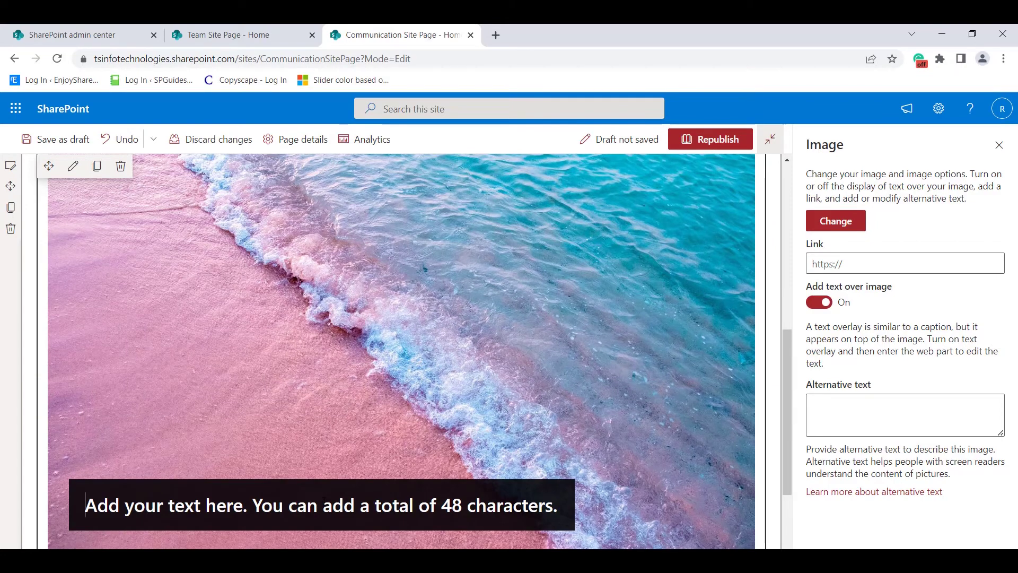
{"action": "type", "text": "Nature Waterfalls"}
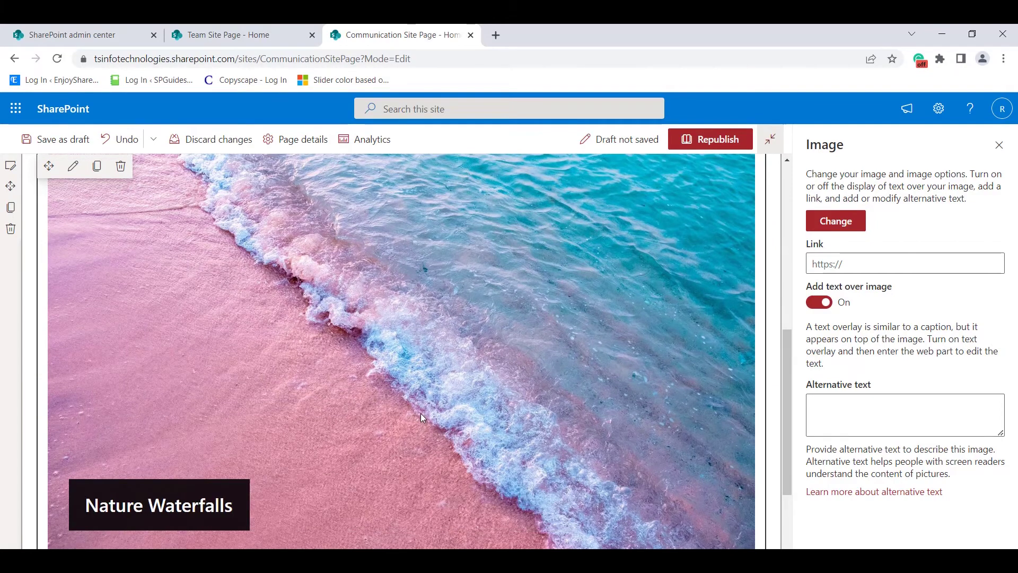
{"action": "scroll", "coordinate": [421, 412], "scroll_direction": "down", "scroll_amount": 1}
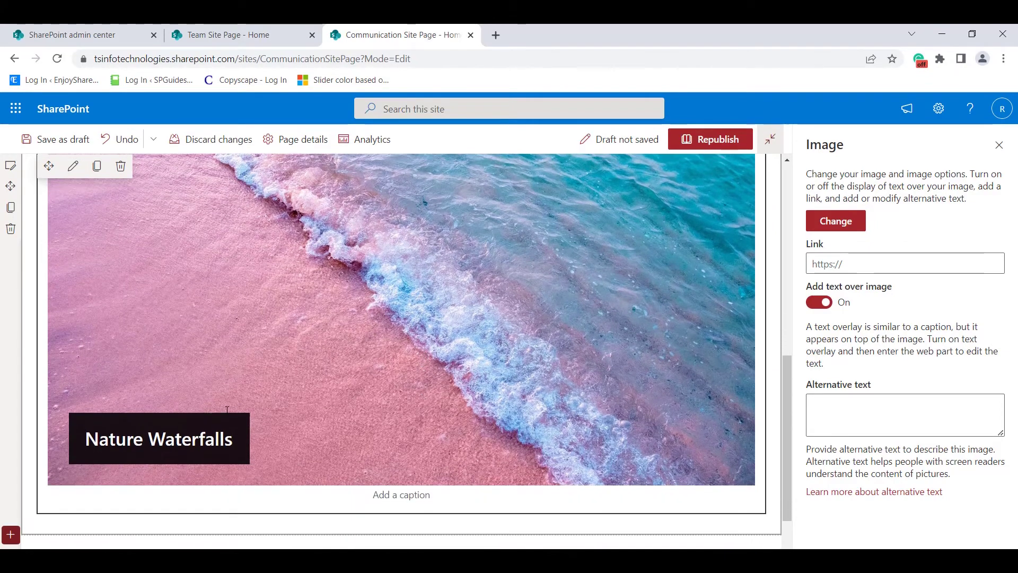
{"action": "left_click", "coordinate": [818, 302]}
- Start adding another section below the beach image
{"action": "scroll", "coordinate": [294, 425], "scroll_direction": "up", "scroll_amount": 1}
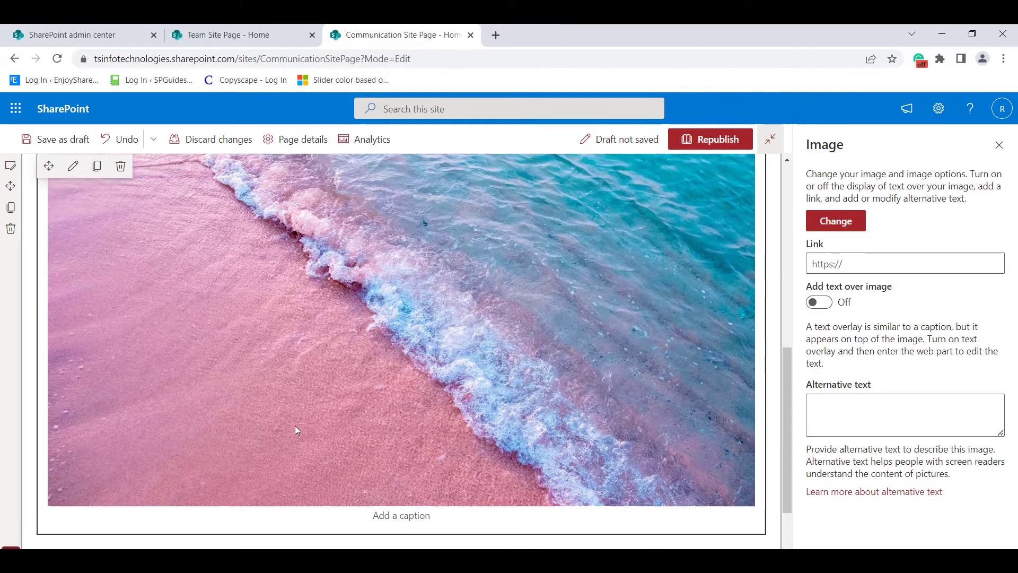
{"action": "scroll", "coordinate": [272, 441], "scroll_direction": "up", "scroll_amount": 1}
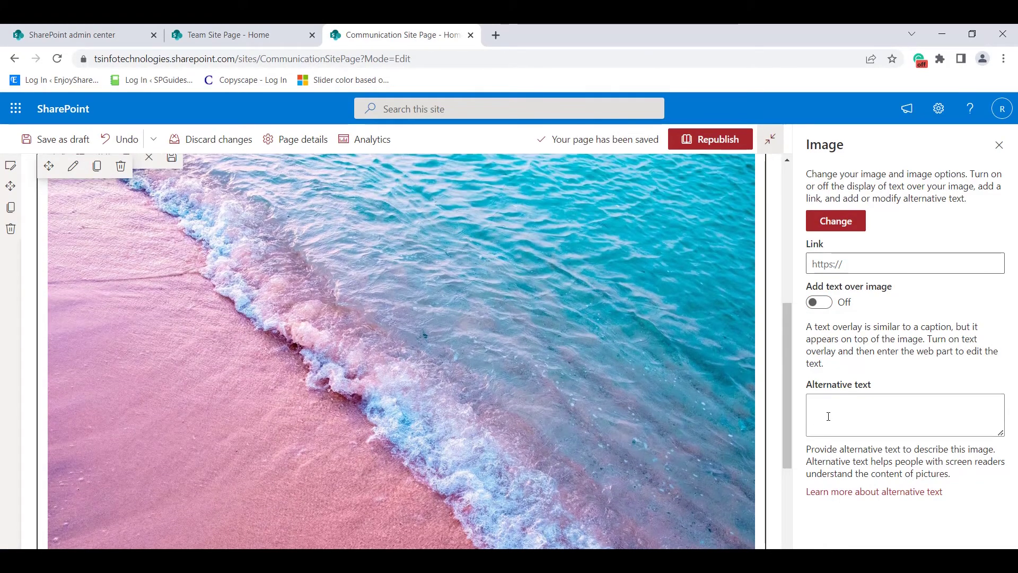
{"action": "scroll", "coordinate": [714, 434], "scroll_direction": "up", "scroll_amount": 3}
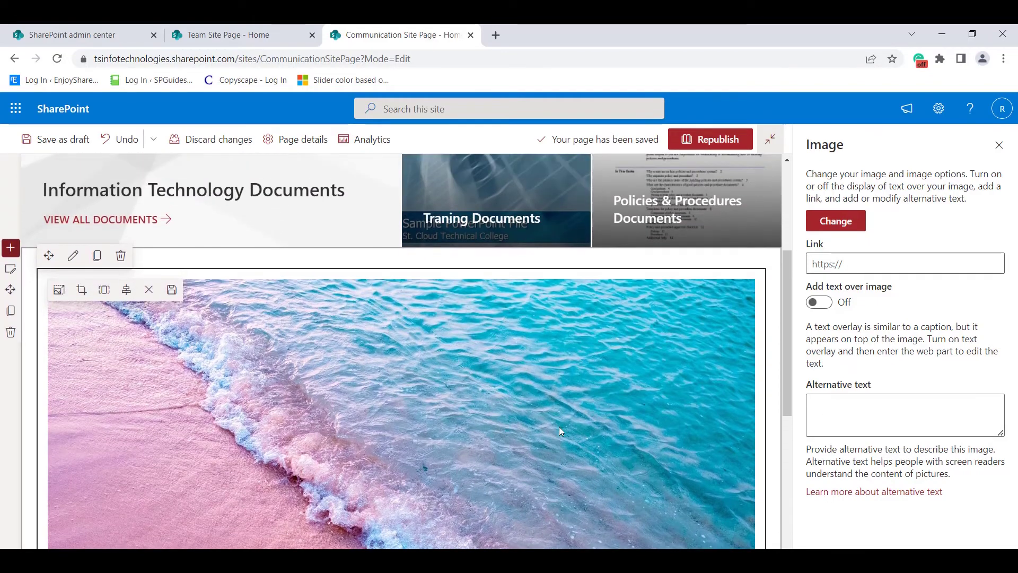
{"action": "scroll", "coordinate": [343, 320], "scroll_direction": "down", "scroll_amount": 3}
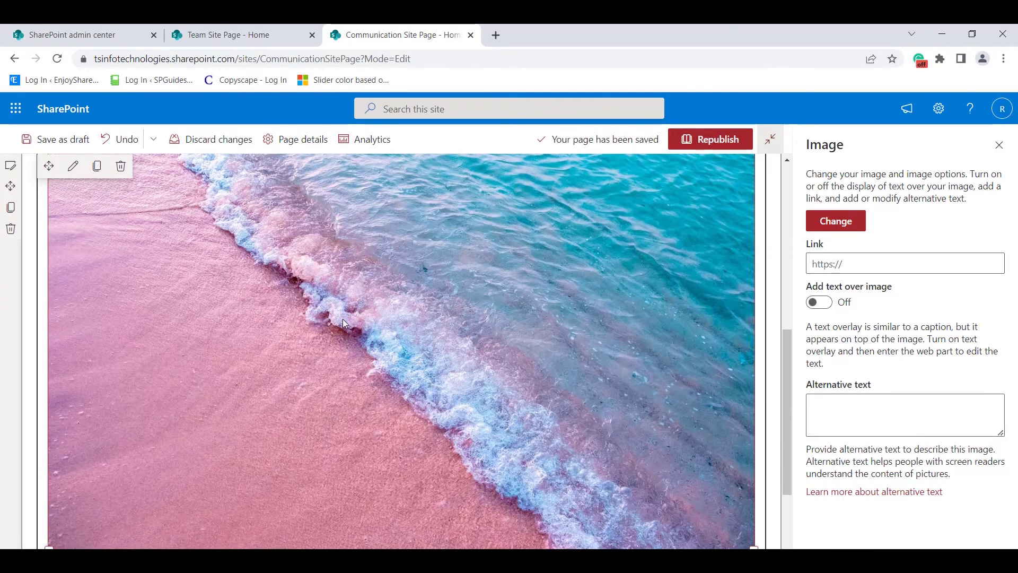
{"action": "scroll", "coordinate": [343, 319], "scroll_direction": "down", "scroll_amount": 5}
{"action": "left_click", "coordinate": [11, 435]}
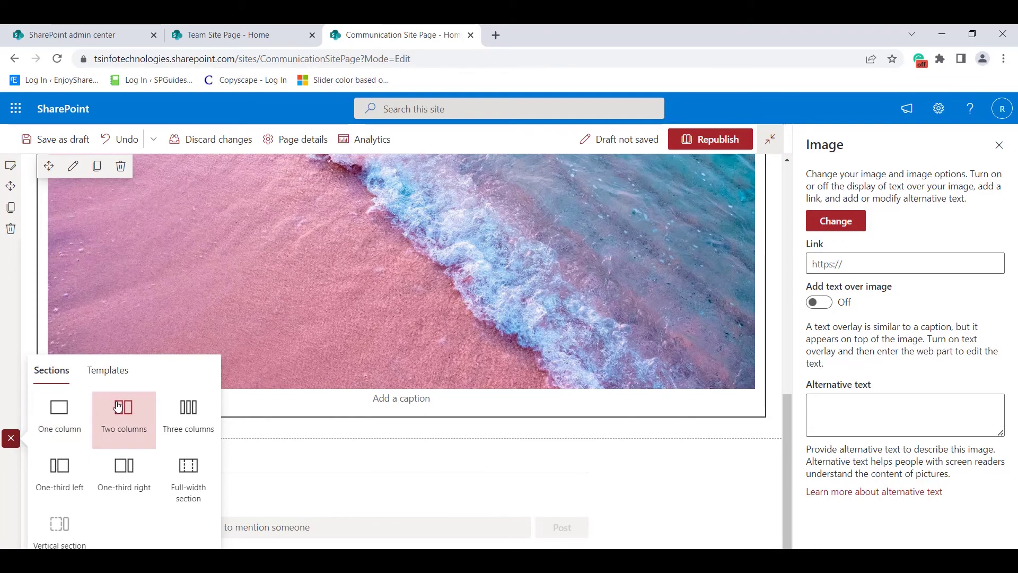
- Add a one-column section below the image holding a Quick links web part
{"action": "left_click", "coordinate": [63, 421]}
{"action": "scroll", "coordinate": [425, 336], "scroll_direction": "down", "scroll_amount": 1}
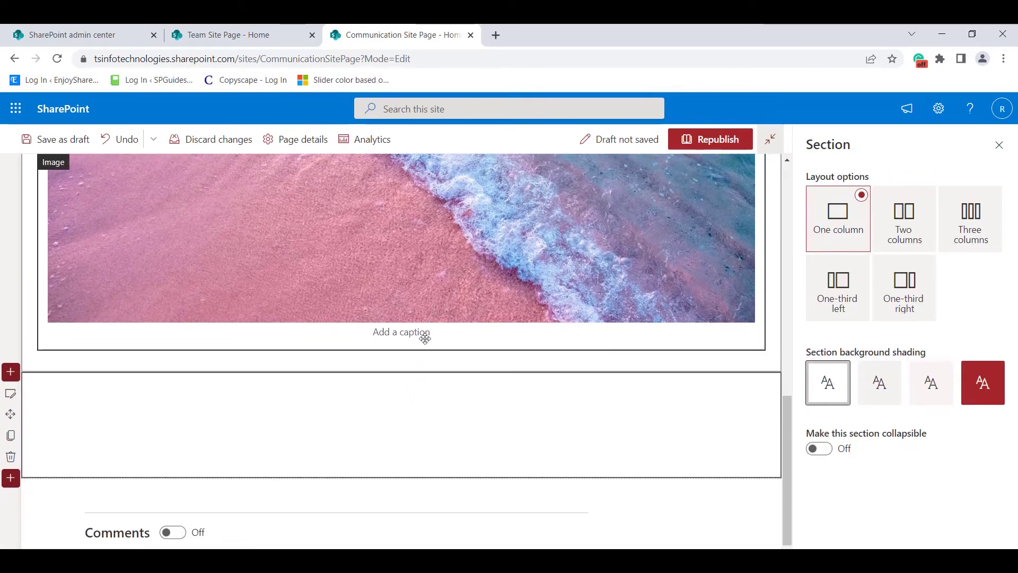
{"action": "left_click", "coordinate": [400, 375]}
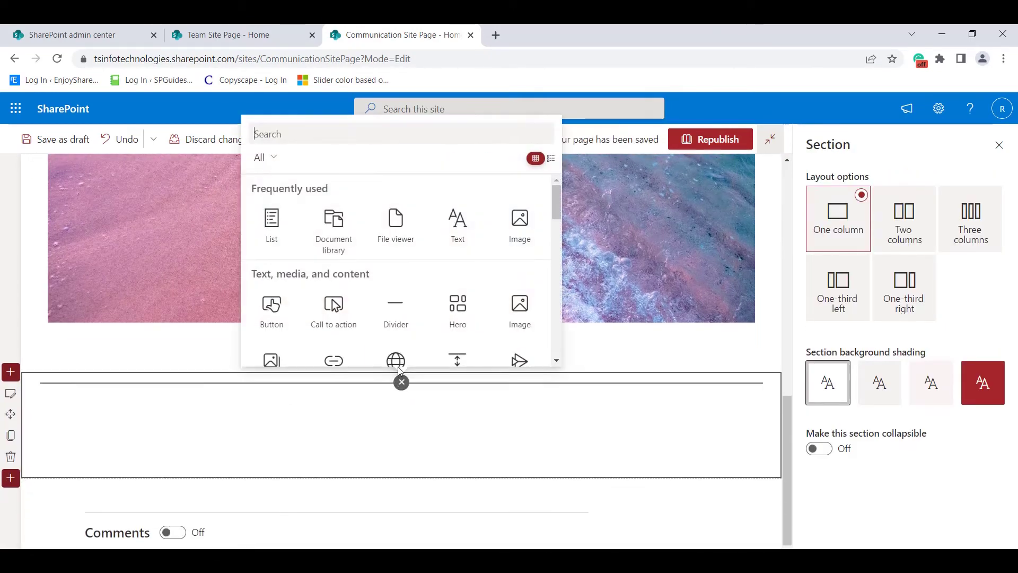
{"action": "left_click", "coordinate": [336, 142]}
{"action": "type", "text": "Quic"}
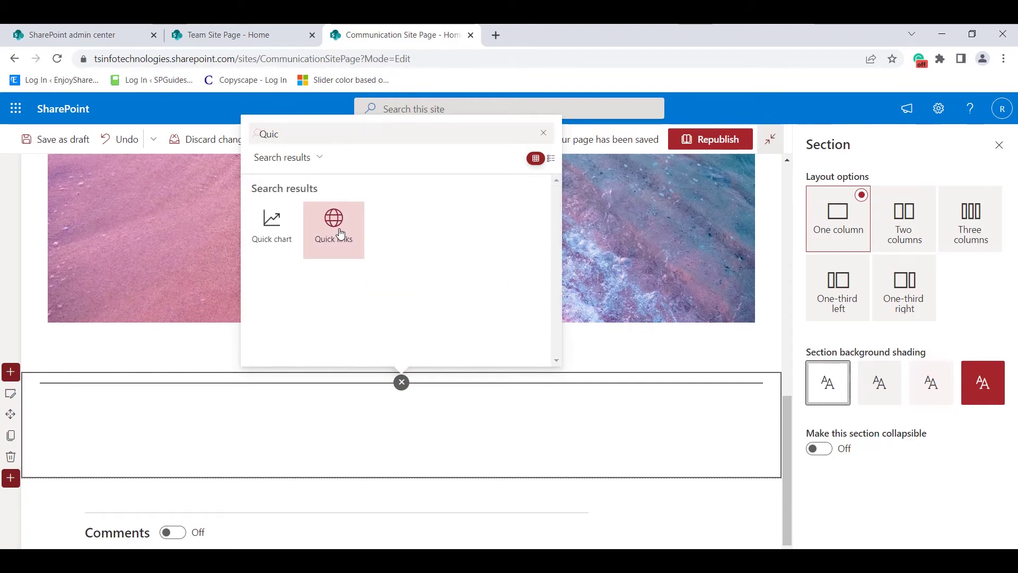
{"action": "left_click", "coordinate": [340, 233]}
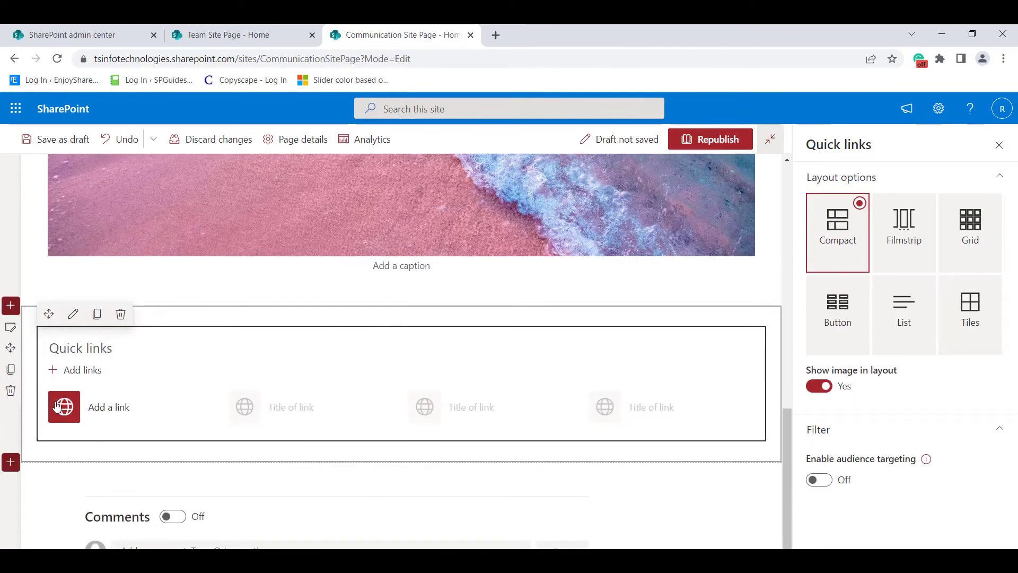
{"action": "left_click", "coordinate": [106, 411]}
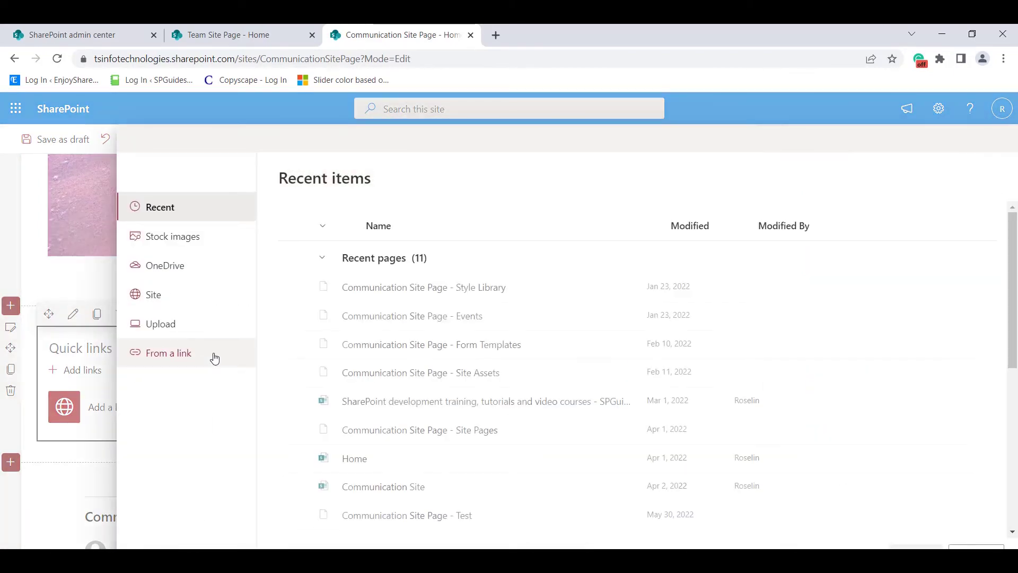
{"action": "left_click", "coordinate": [213, 355]}
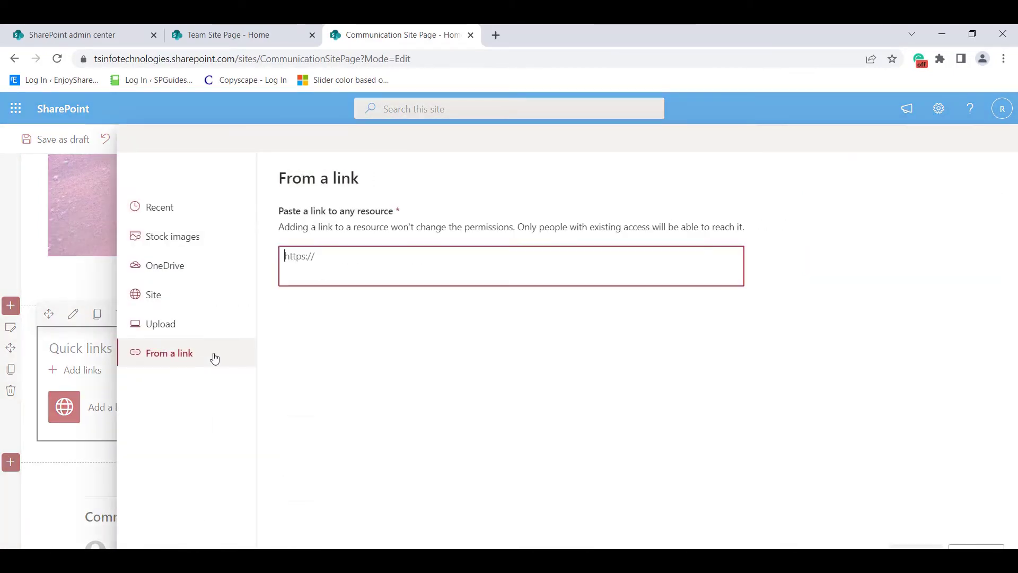
{"action": "left_click", "coordinate": [494, 36]}
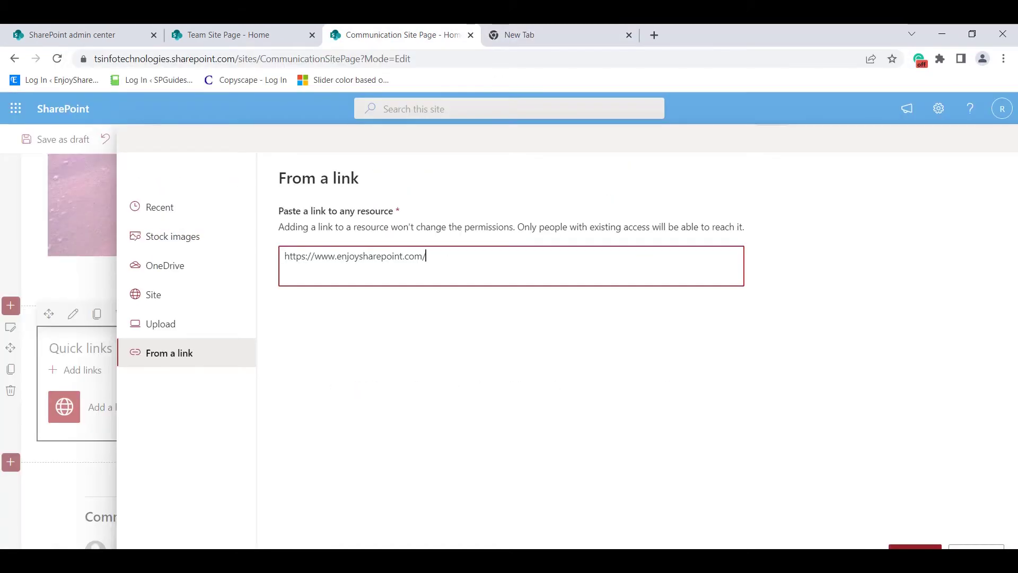
{"action": "key", "text": "Return"}
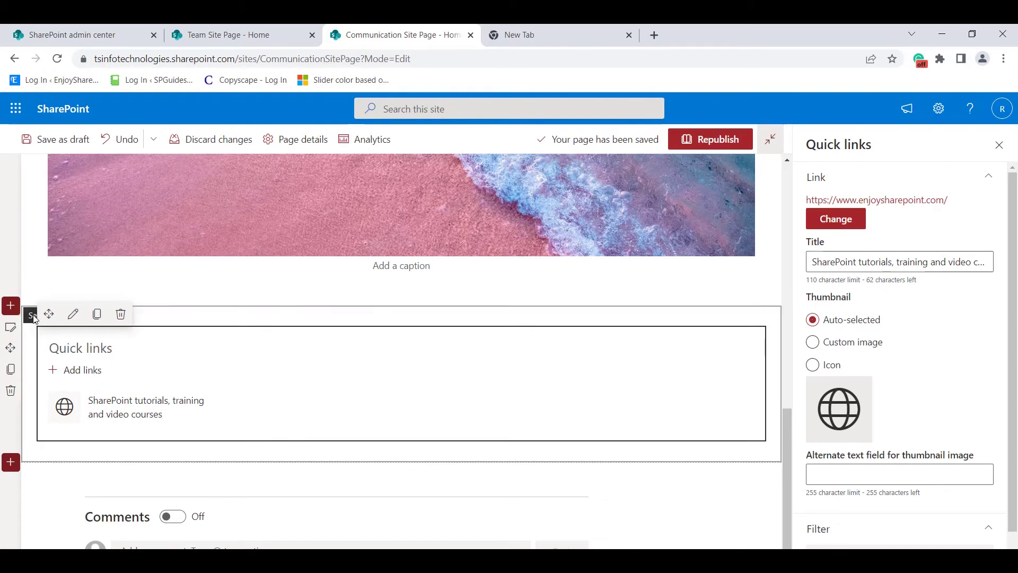
- Try the List, Button, Tiles and Grid Quick links layouts, settling on Filmstrip
{"action": "left_click", "coordinate": [10, 327]}
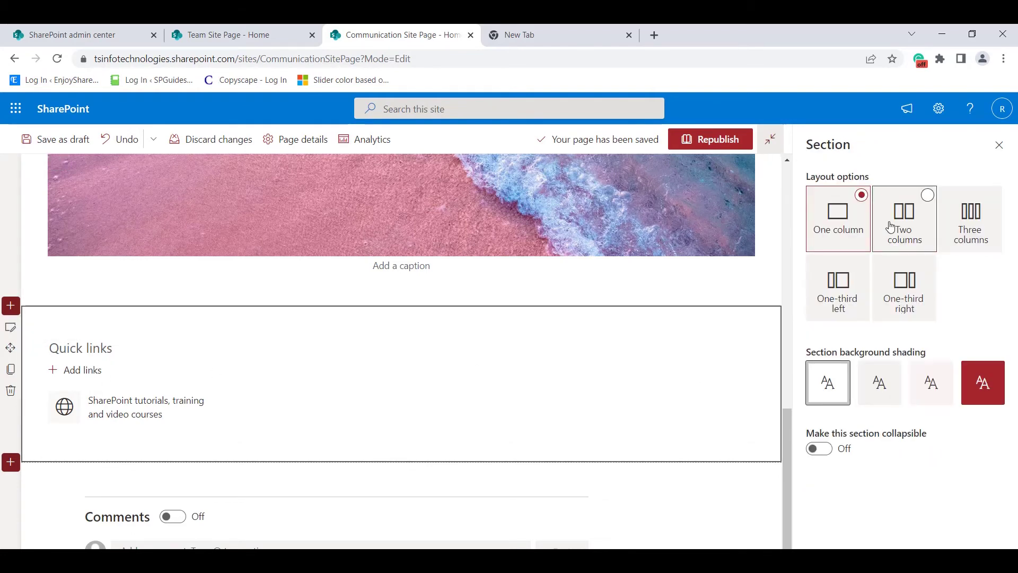
{"action": "left_click", "coordinate": [227, 396]}
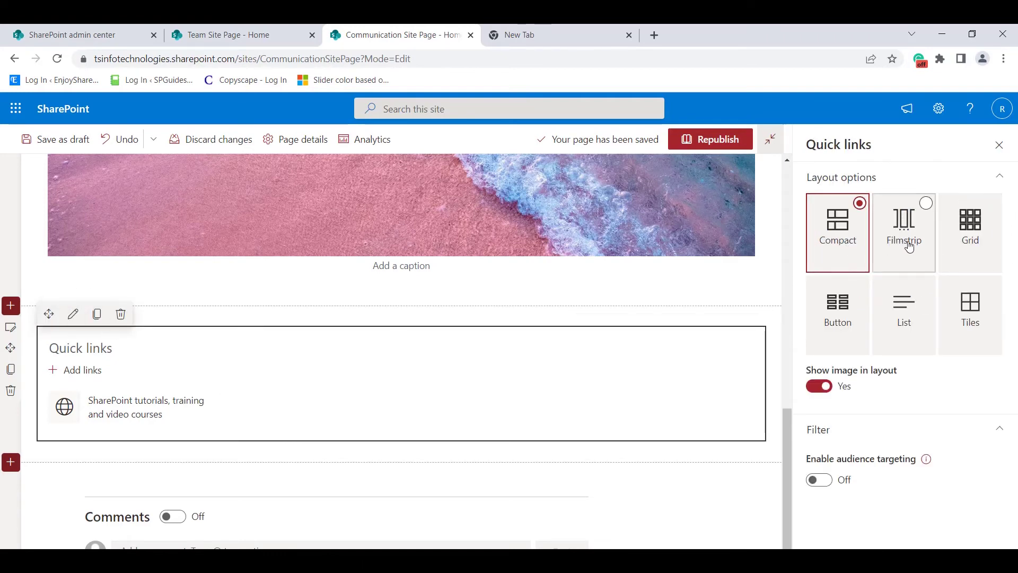
{"action": "left_click", "coordinate": [922, 288]}
{"action": "left_click", "coordinate": [838, 318]}
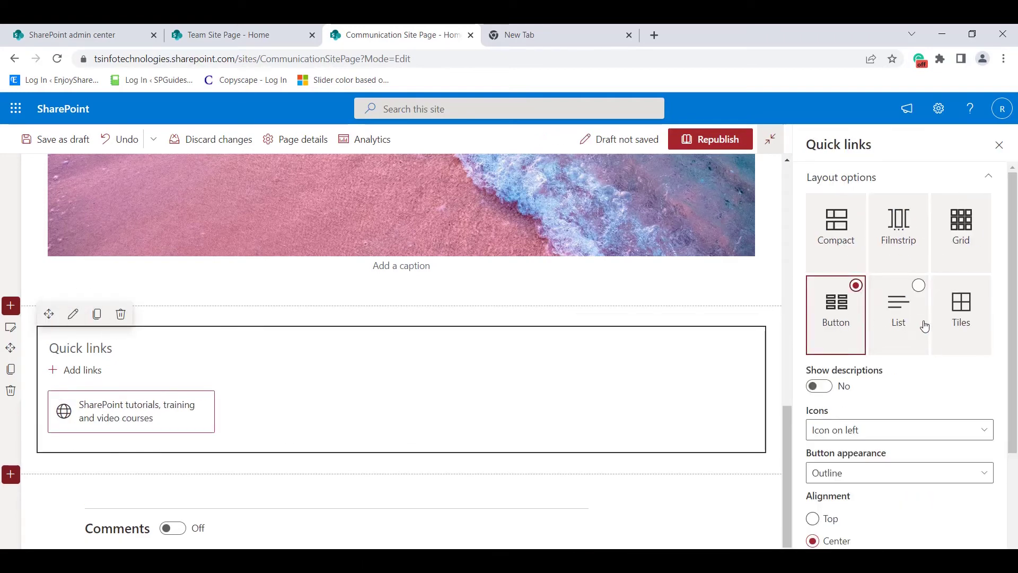
{"action": "left_click", "coordinate": [953, 314]}
{"action": "left_click", "coordinate": [962, 248]}
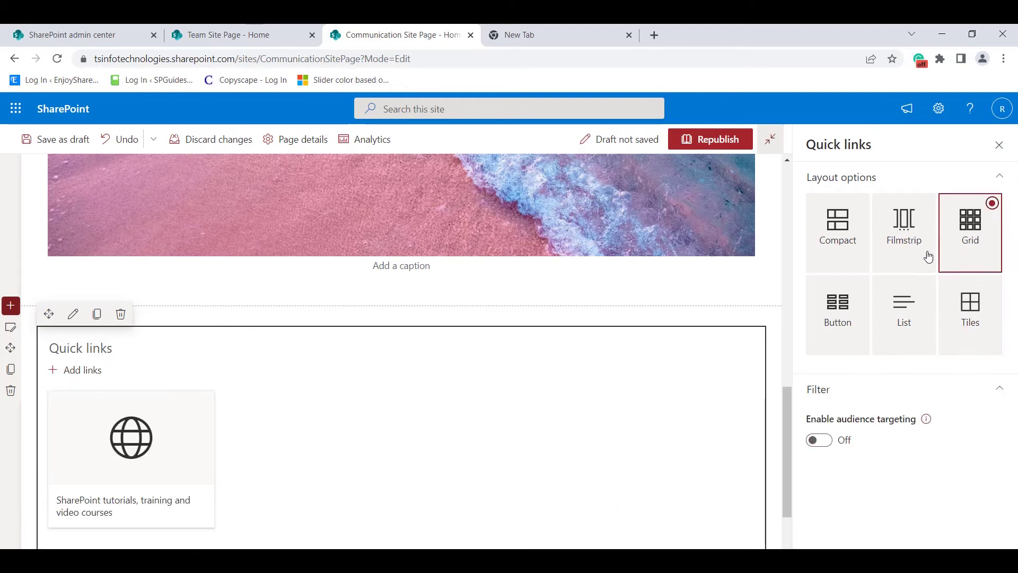
{"action": "left_click", "coordinate": [877, 257]}
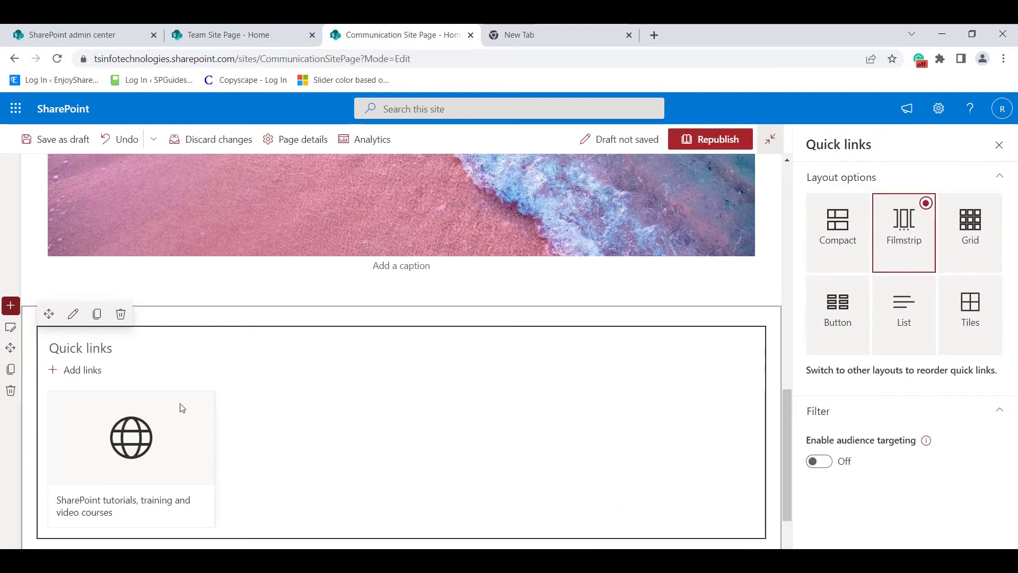
{"action": "scroll", "coordinate": [336, 415], "scroll_direction": "down", "scroll_amount": 3}
{"action": "left_click", "coordinate": [80, 248]}
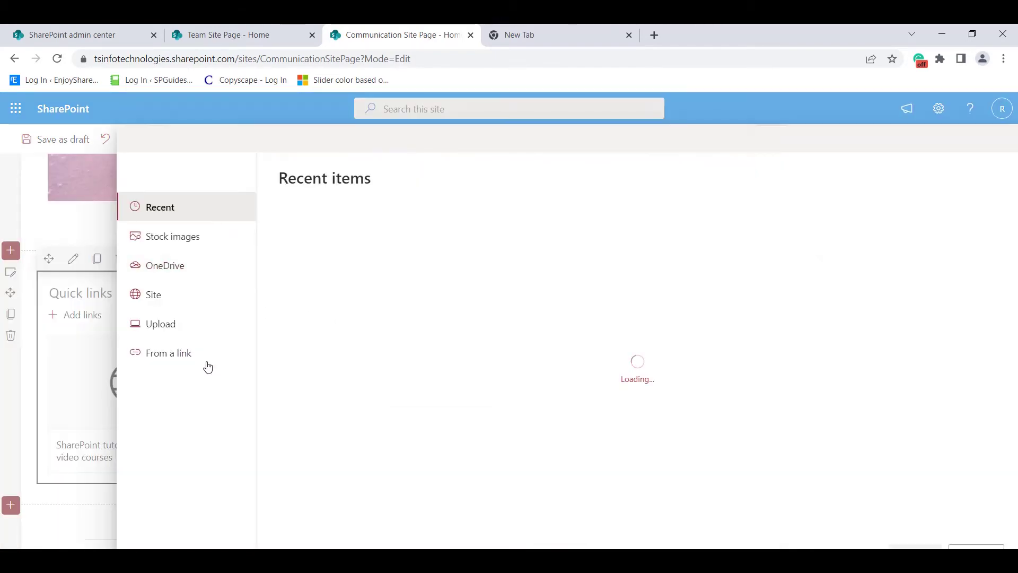
{"action": "left_click", "coordinate": [201, 356]}
{"action": "left_click", "coordinate": [603, 31]}
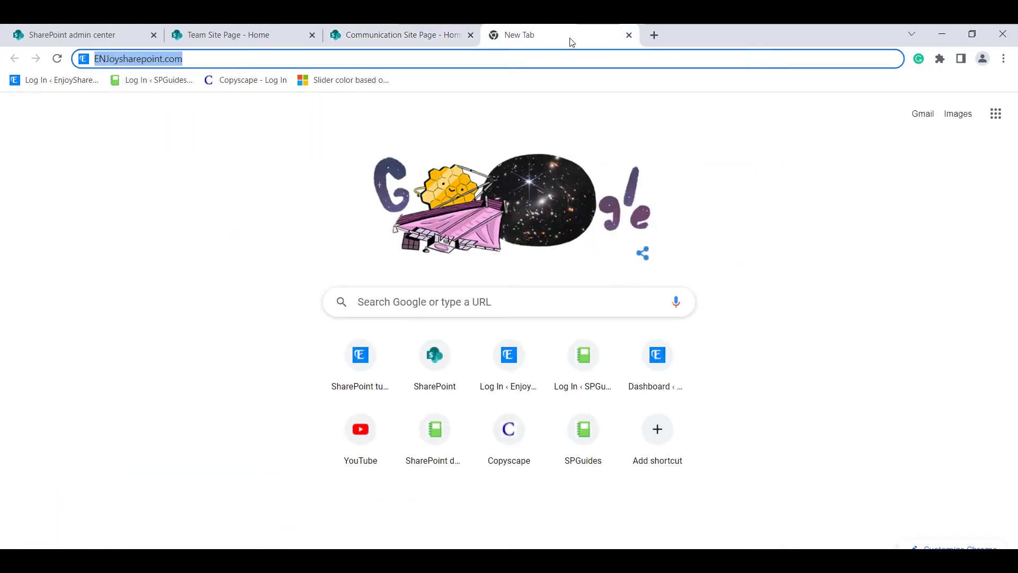
{"action": "left_click", "coordinate": [568, 59]}
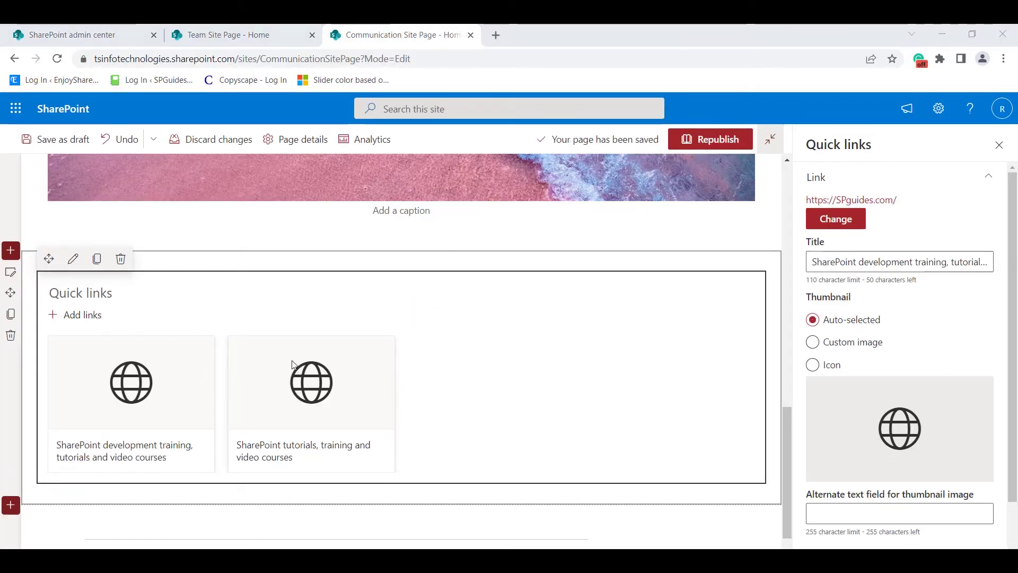
- Review the two quick link cards and begin adding a section below them
{"action": "scroll", "coordinate": [635, 350], "scroll_direction": "up", "scroll_amount": 1}
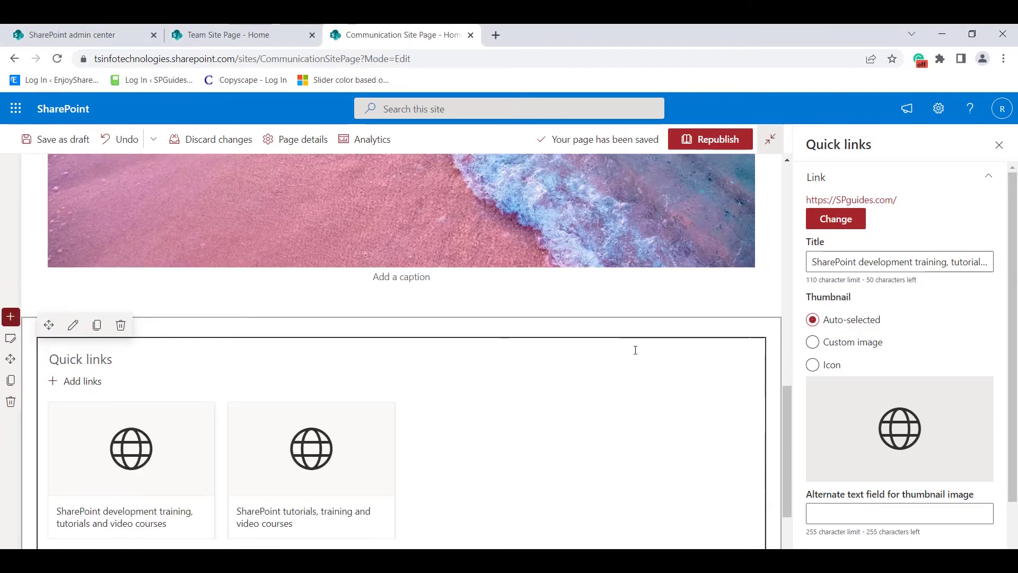
{"action": "scroll", "coordinate": [541, 419], "scroll_direction": "up", "scroll_amount": 1}
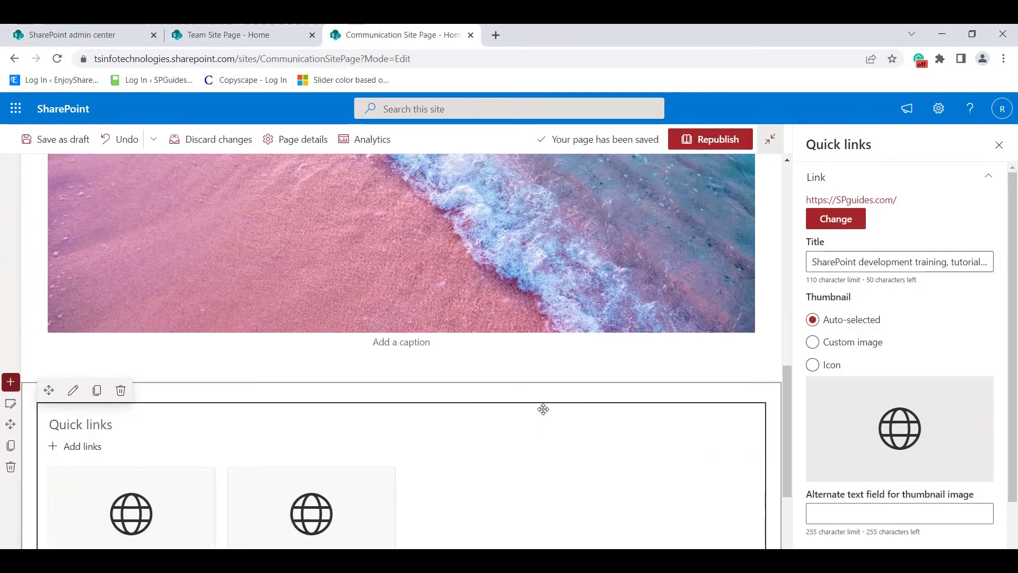
{"action": "scroll", "coordinate": [535, 403], "scroll_direction": "down", "scroll_amount": 3}
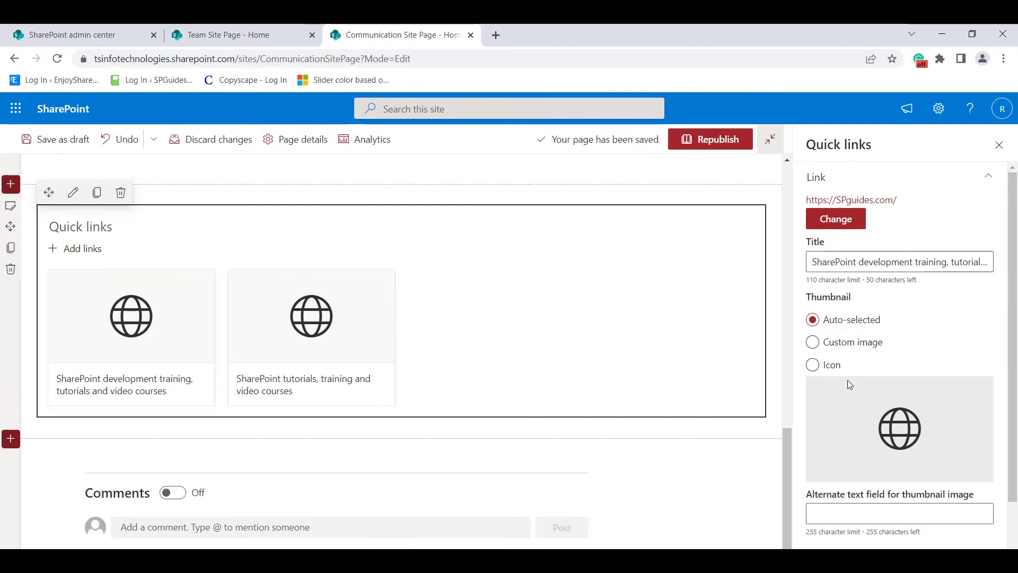
{"action": "scroll", "coordinate": [848, 393], "scroll_direction": "down", "scroll_amount": 1}
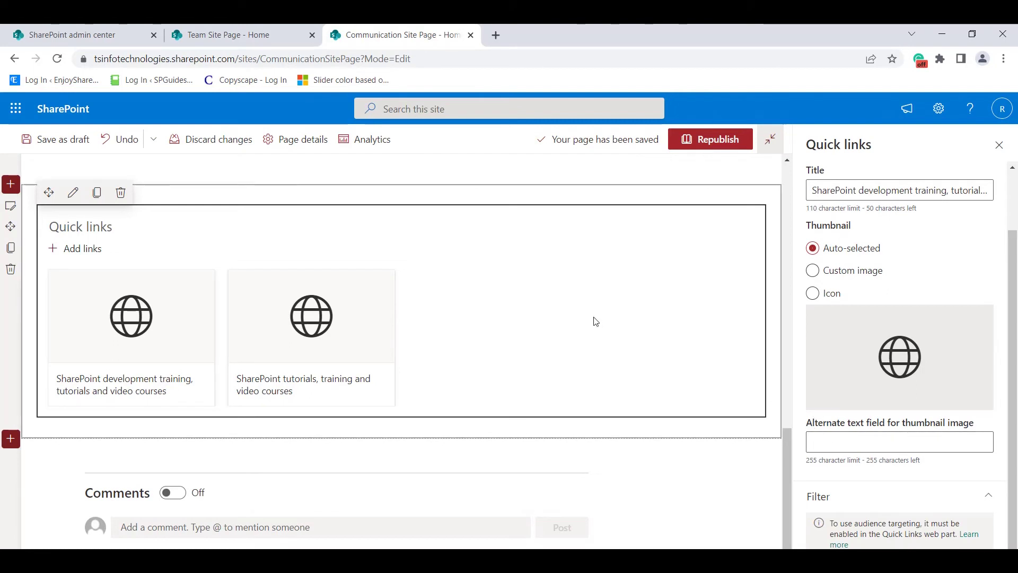
{"action": "scroll", "coordinate": [665, 329], "scroll_direction": "up", "scroll_amount": 1}
{"action": "scroll", "coordinate": [633, 357], "scroll_direction": "down", "scroll_amount": 1}
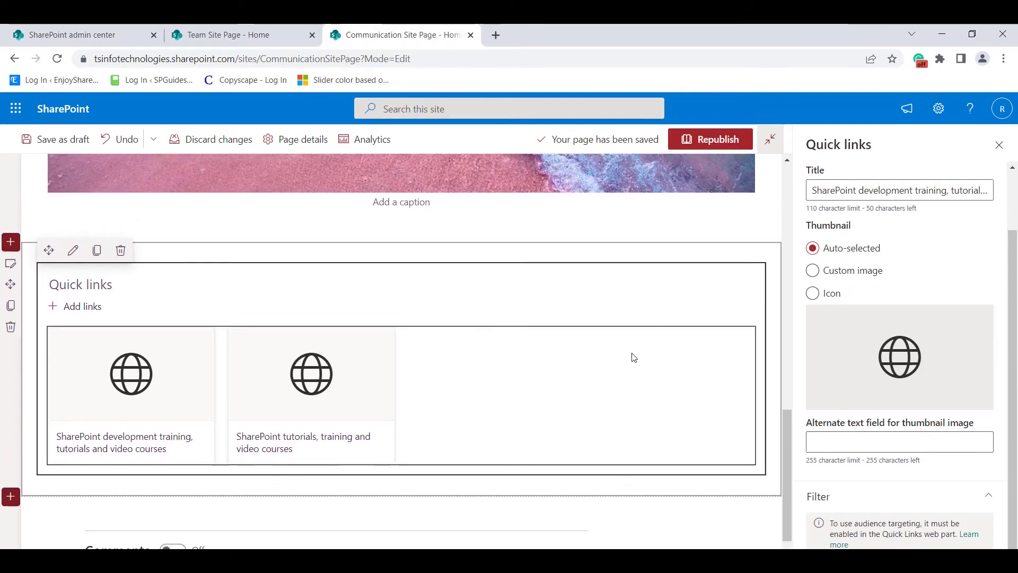
{"action": "left_click", "coordinate": [11, 438]}
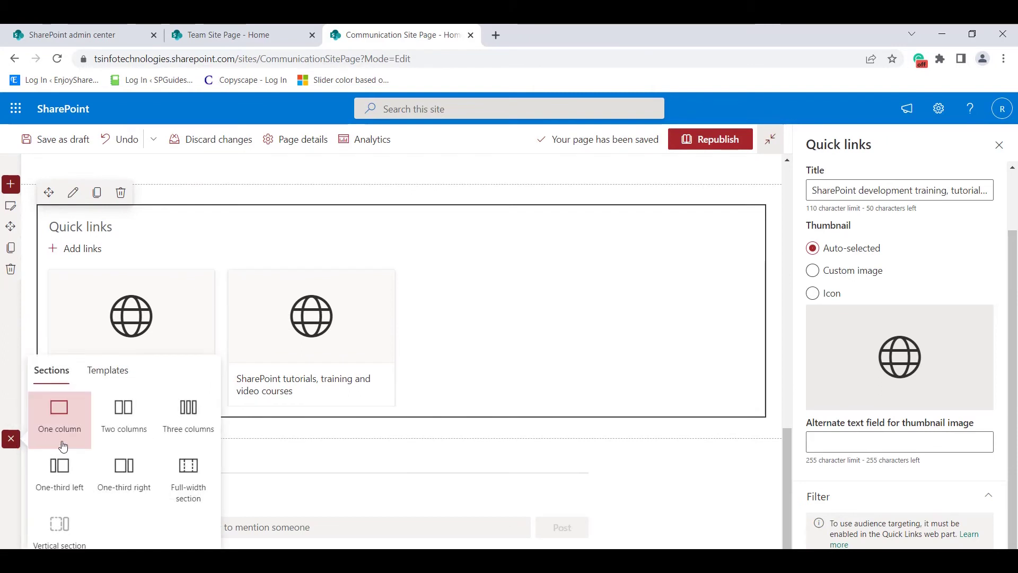
- Add a two-column section with a Document library web part in the left column
{"action": "left_click", "coordinate": [121, 407]}
{"action": "scroll", "coordinate": [129, 403], "scroll_direction": "down", "scroll_amount": 2}
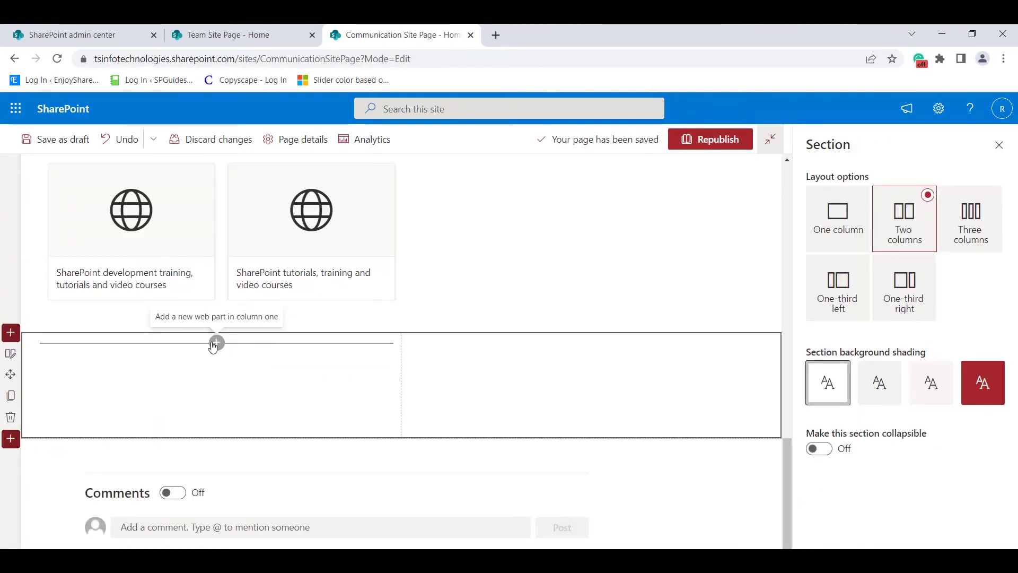
{"action": "left_click", "coordinate": [216, 342]}
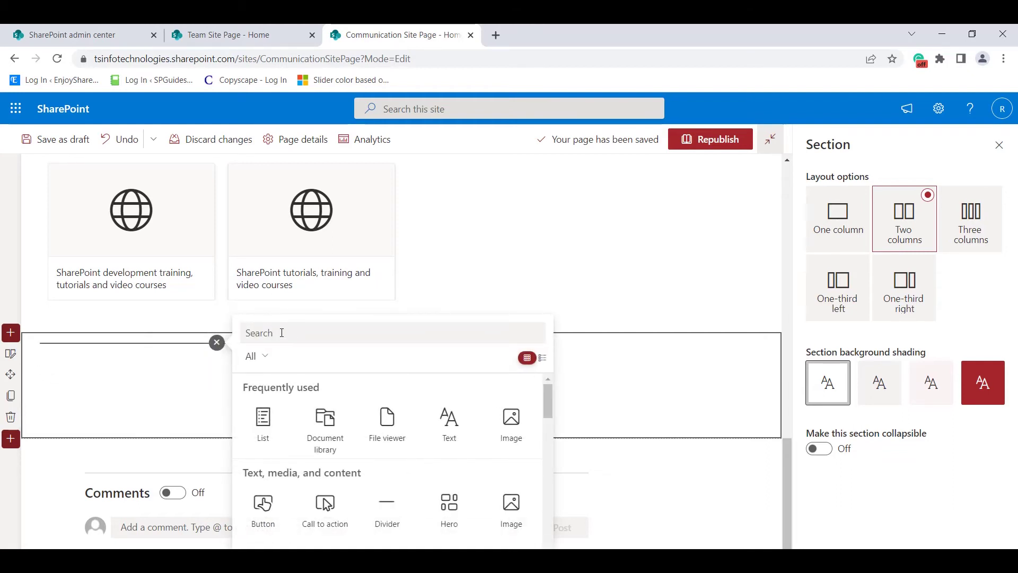
{"action": "type", "text": "docu"}
{"action": "left_click", "coordinate": [263, 418]}
- Put a File viewer in the right column and point the library web part at Documents
{"action": "left_click", "coordinate": [458, 396]}
{"action": "left_click", "coordinate": [584, 342]}
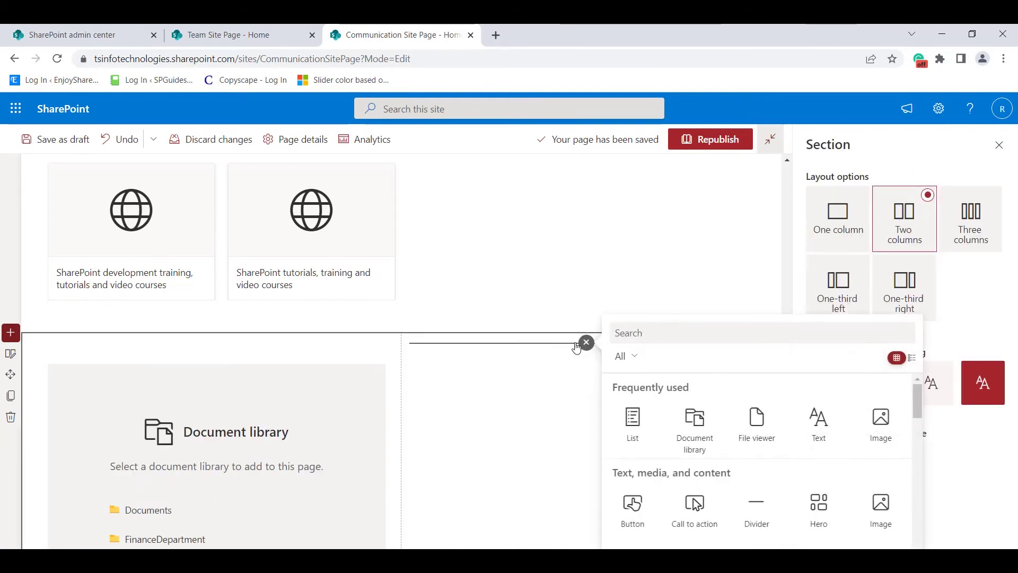
{"action": "type", "text": "file"}
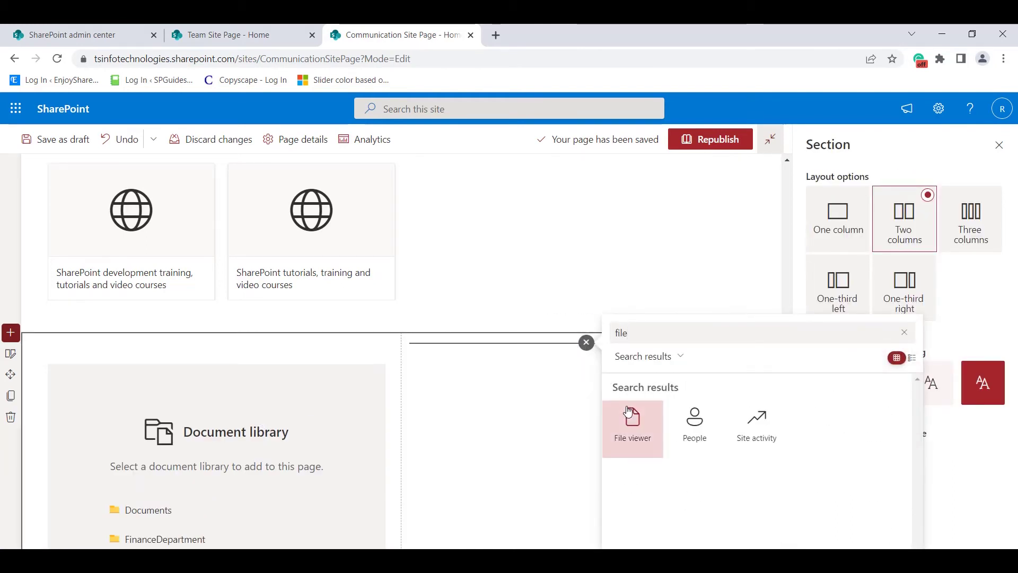
{"action": "left_click", "coordinate": [632, 424]}
{"action": "left_click", "coordinate": [186, 327]}
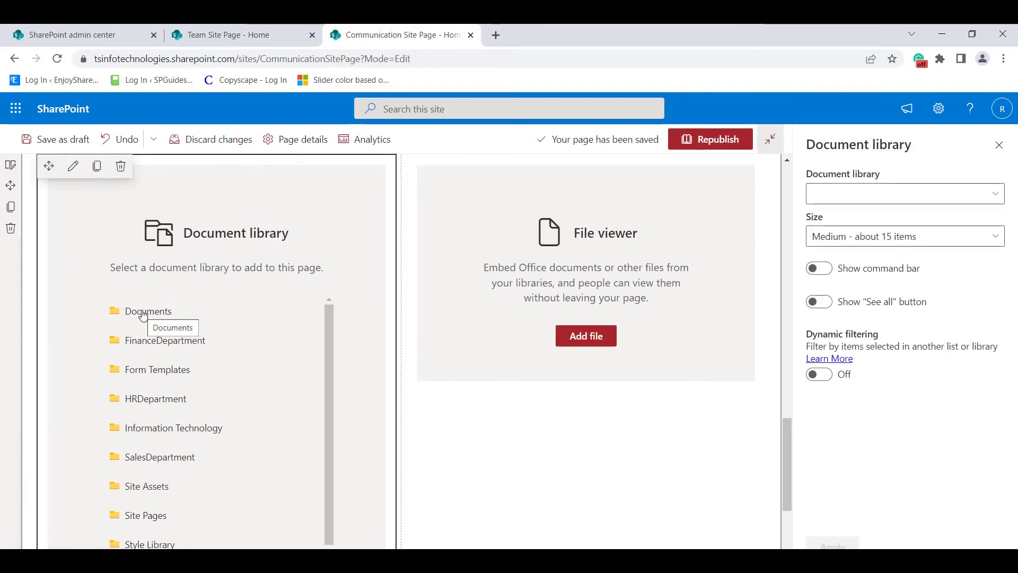
{"action": "left_click", "coordinate": [143, 314]}
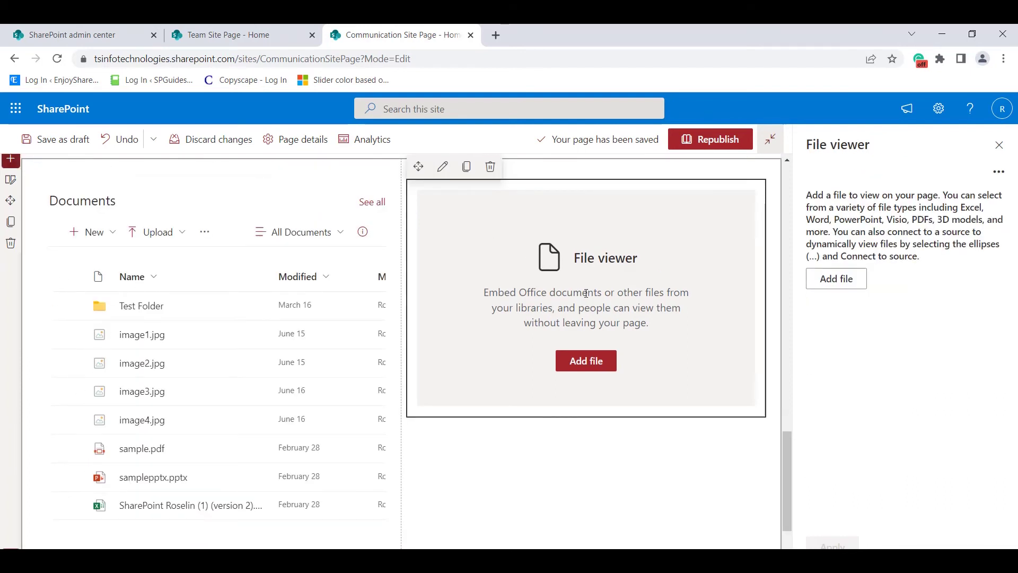
- Connect the File viewer to the Documents library and display image1.jpg in it
{"action": "scroll", "coordinate": [713, 320], "scroll_direction": "up", "scroll_amount": 2}
{"action": "scroll", "coordinate": [713, 320], "scroll_direction": "down", "scroll_amount": 1}
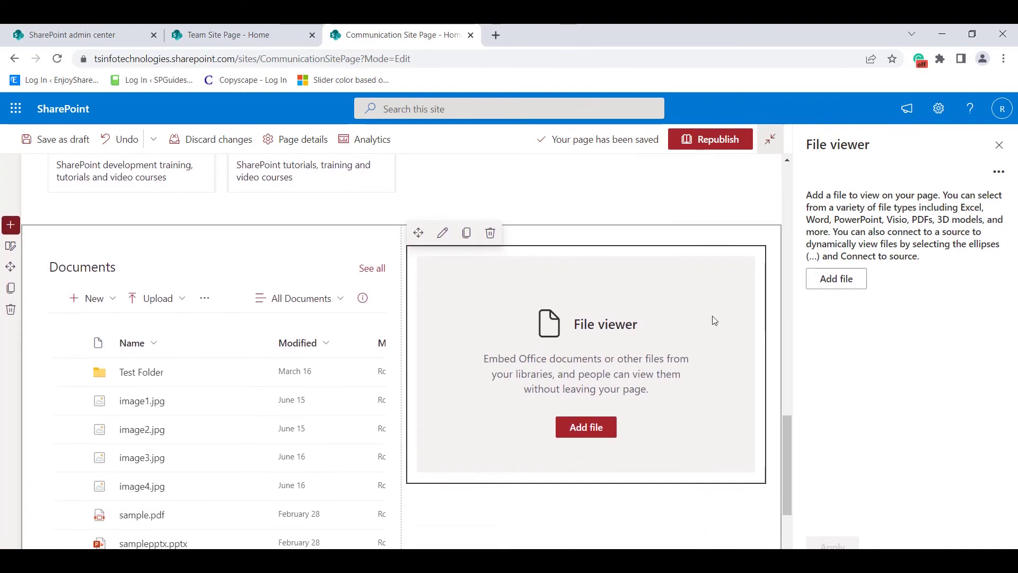
{"action": "left_click", "coordinate": [998, 172]}
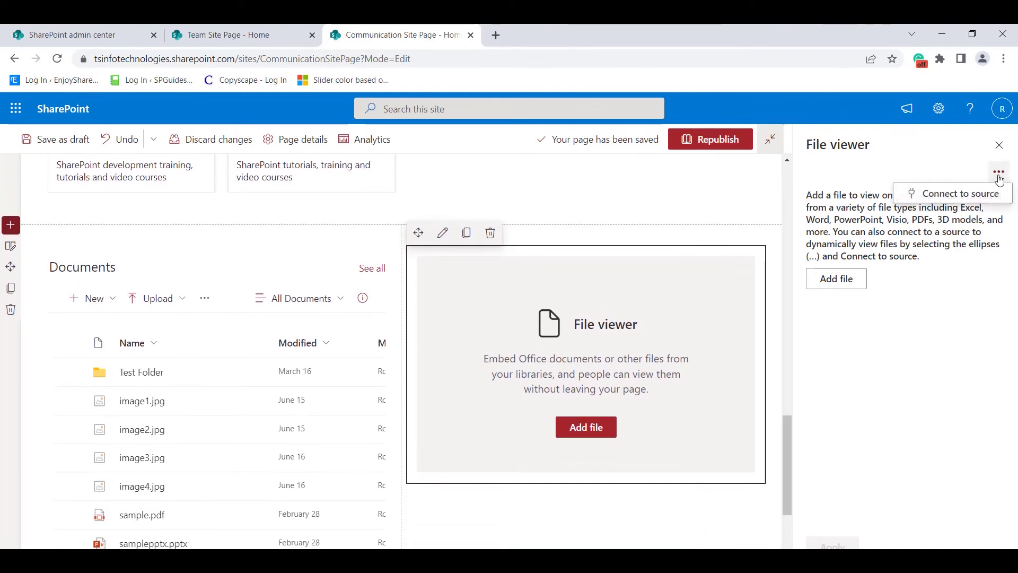
{"action": "left_click", "coordinate": [974, 193]}
{"action": "left_click", "coordinate": [876, 254]}
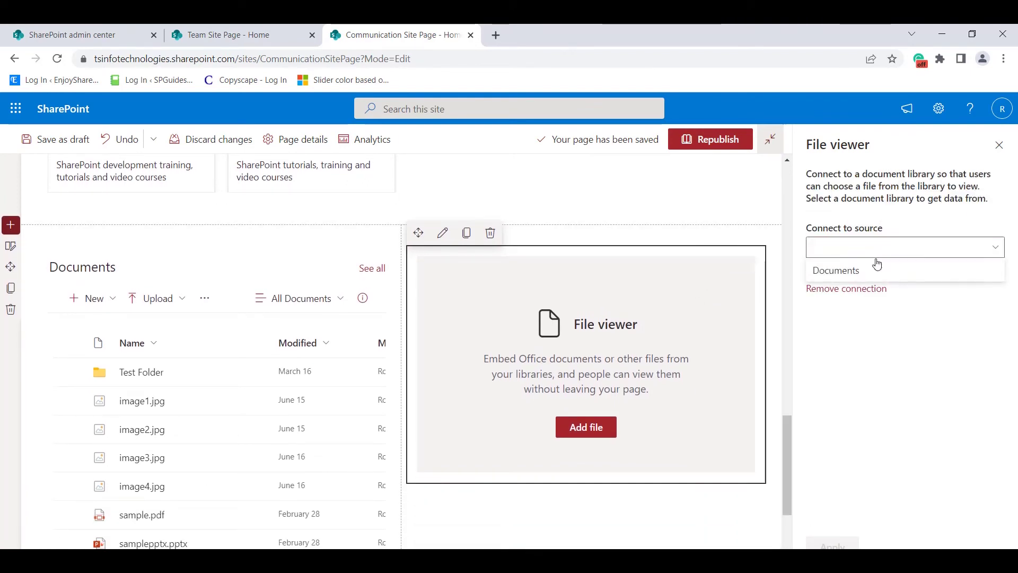
{"action": "left_click", "coordinate": [877, 268]}
{"action": "left_click", "coordinate": [586, 412]}
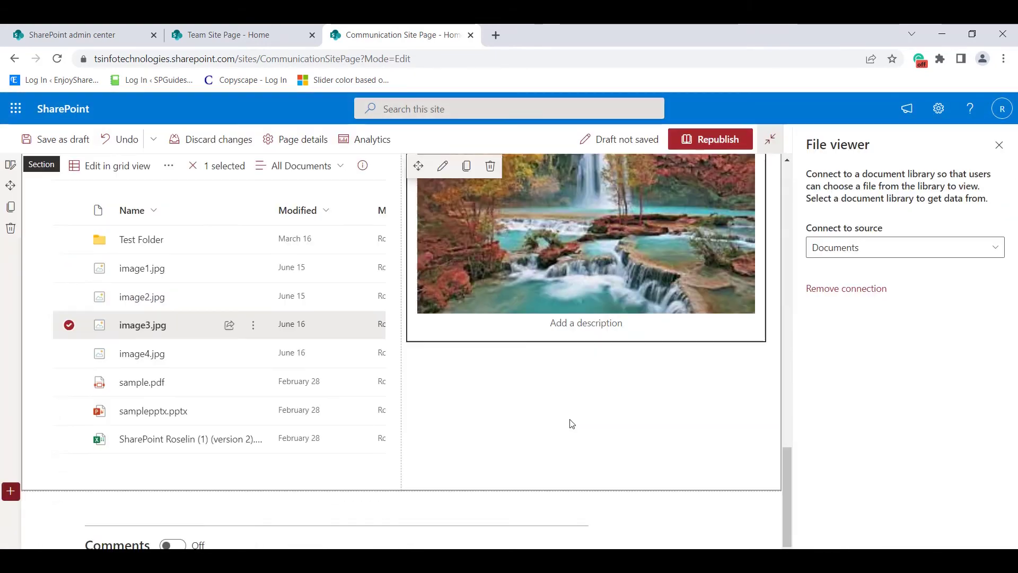
{"action": "scroll", "coordinate": [450, 411], "scroll_direction": "up", "scroll_amount": 1}
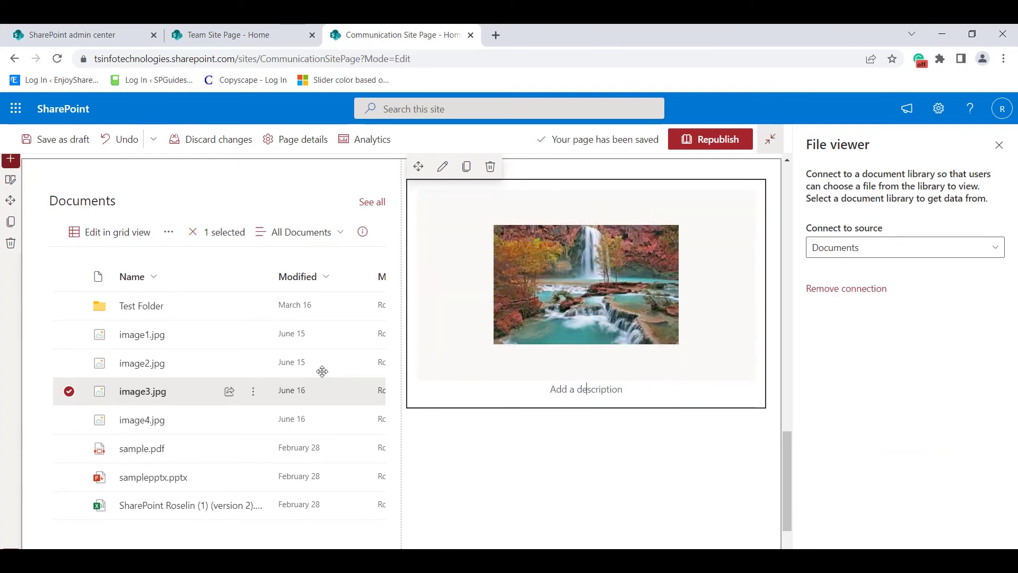
{"action": "left_click", "coordinate": [69, 333]}
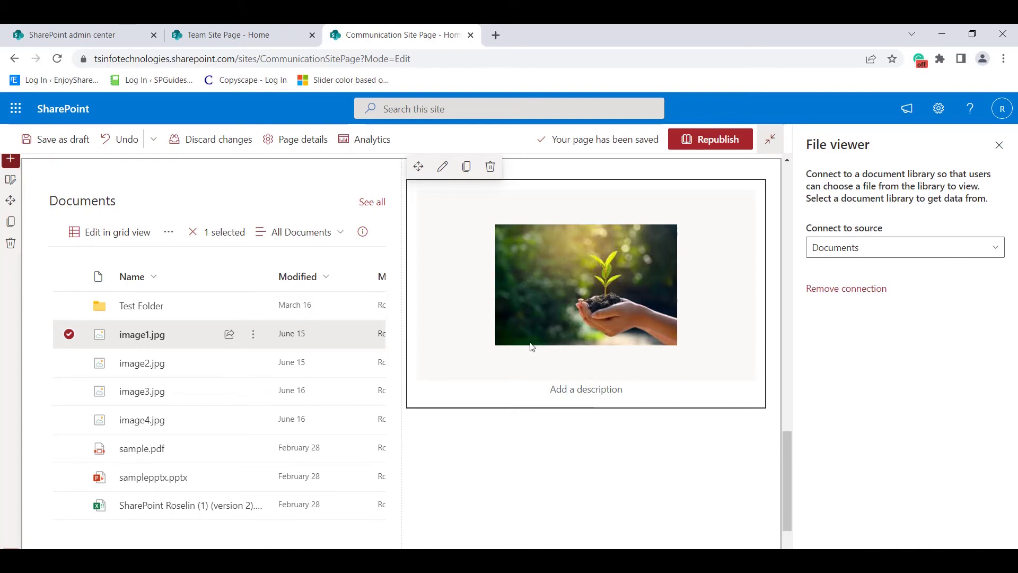
- Add a one-column section below the documents area
{"action": "scroll", "coordinate": [566, 392], "scroll_direction": "down", "scroll_amount": 2}
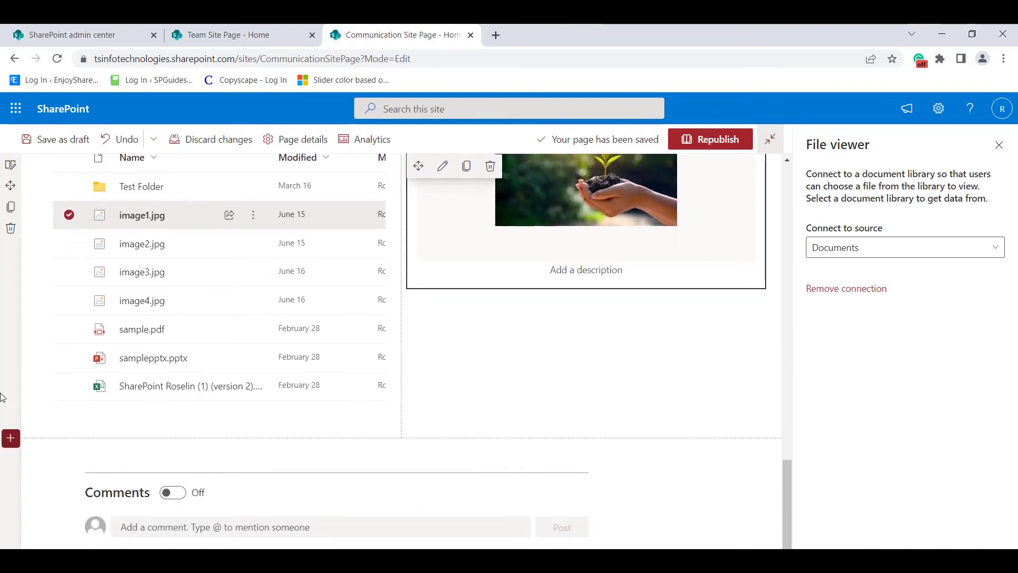
{"action": "left_click", "coordinate": [11, 438]}
{"action": "left_click", "coordinate": [63, 379]}
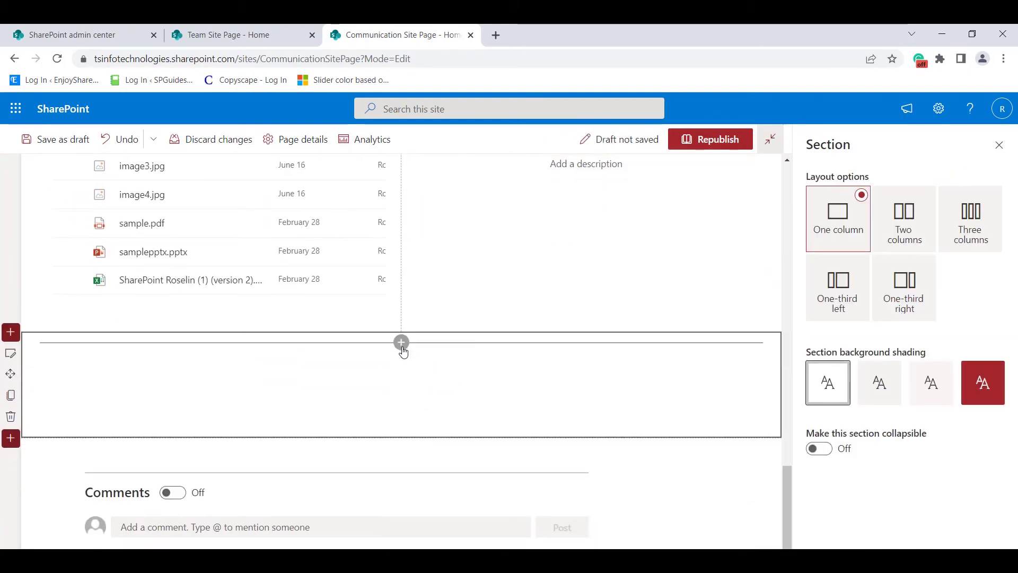
- Insert an Organization chart for the suggested colleague with reporting levels up set to 3
{"action": "left_click", "coordinate": [401, 342]}
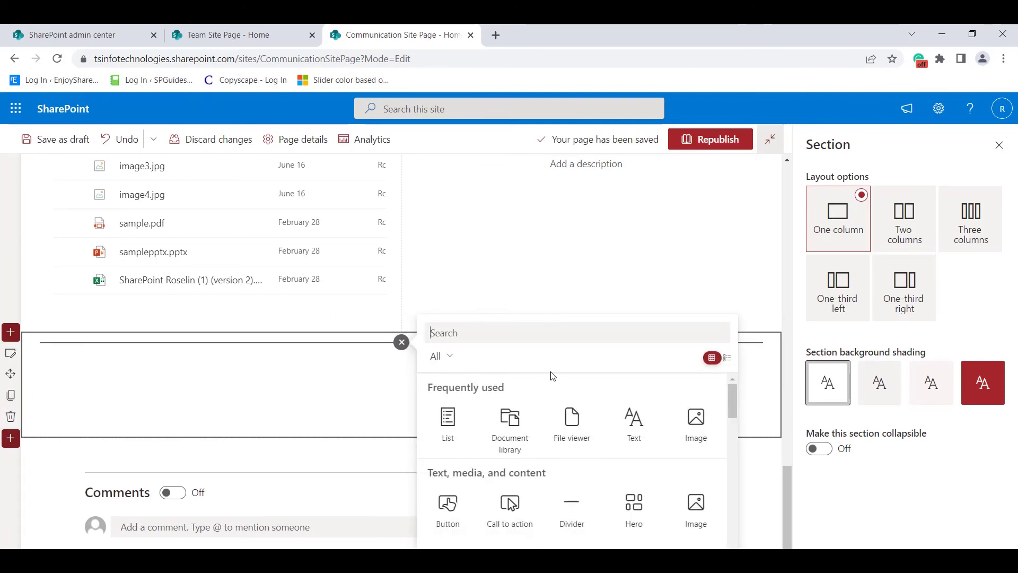
{"action": "type", "text": "O"}
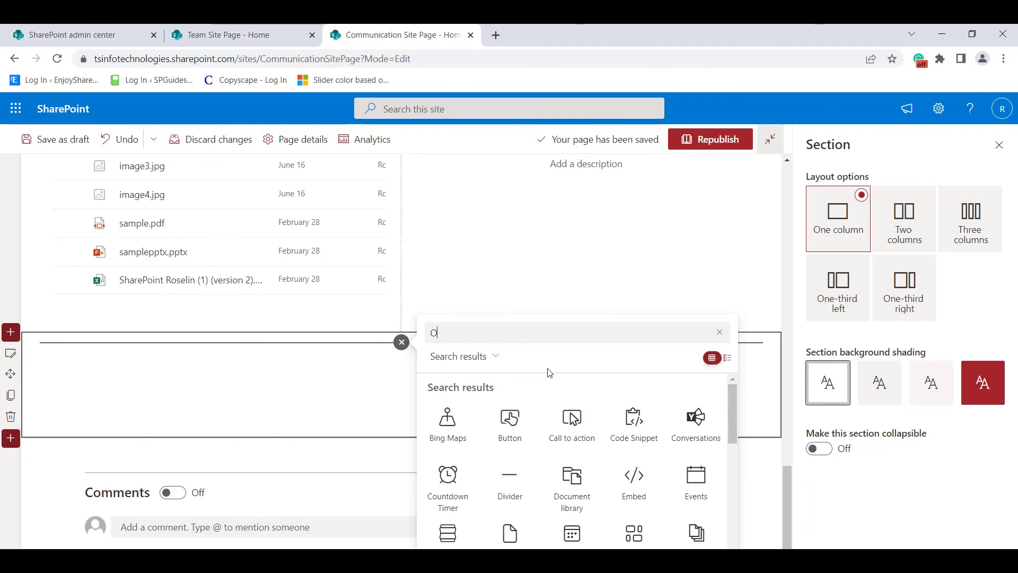
{"action": "type", "text": "rga"}
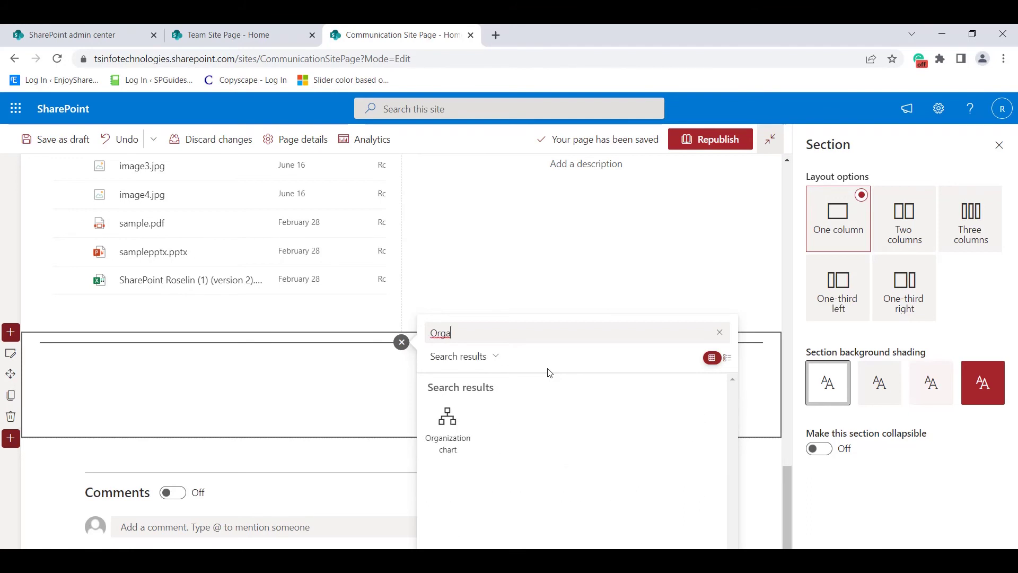
{"action": "left_click", "coordinate": [447, 422]}
{"action": "type", "text": "Bi"}
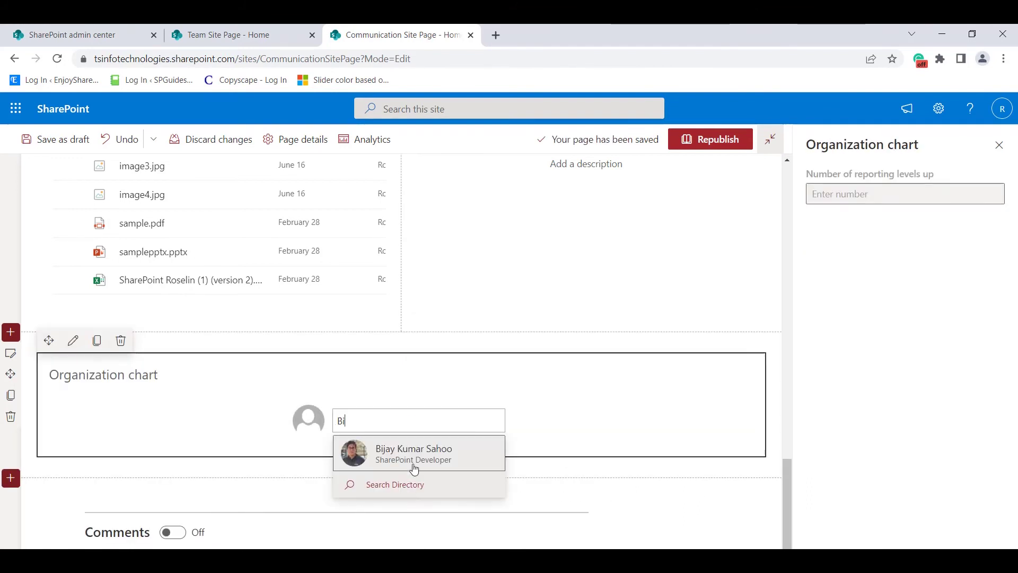
{"action": "left_click", "coordinate": [413, 461]}
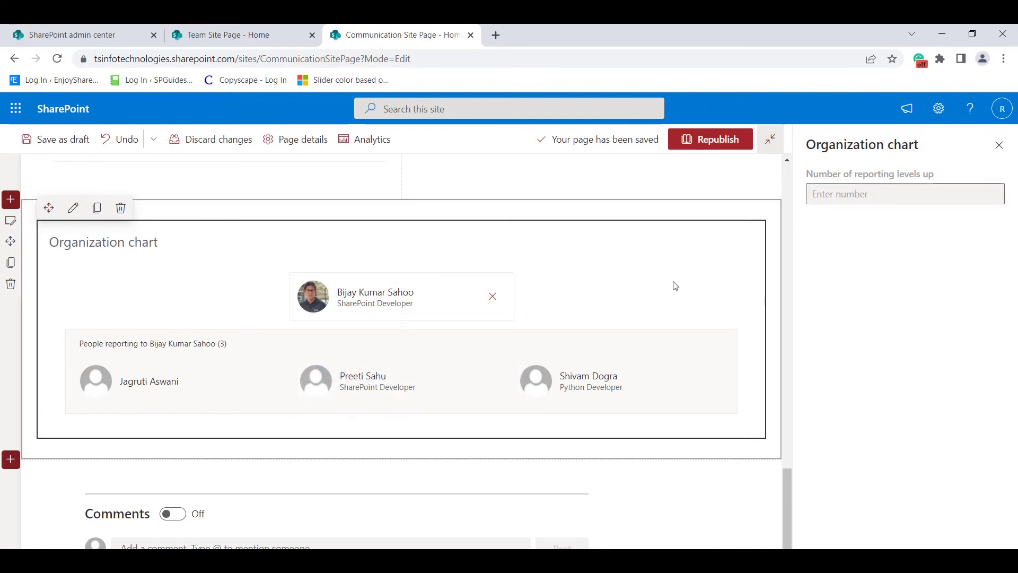
{"action": "left_click", "coordinate": [876, 200]}
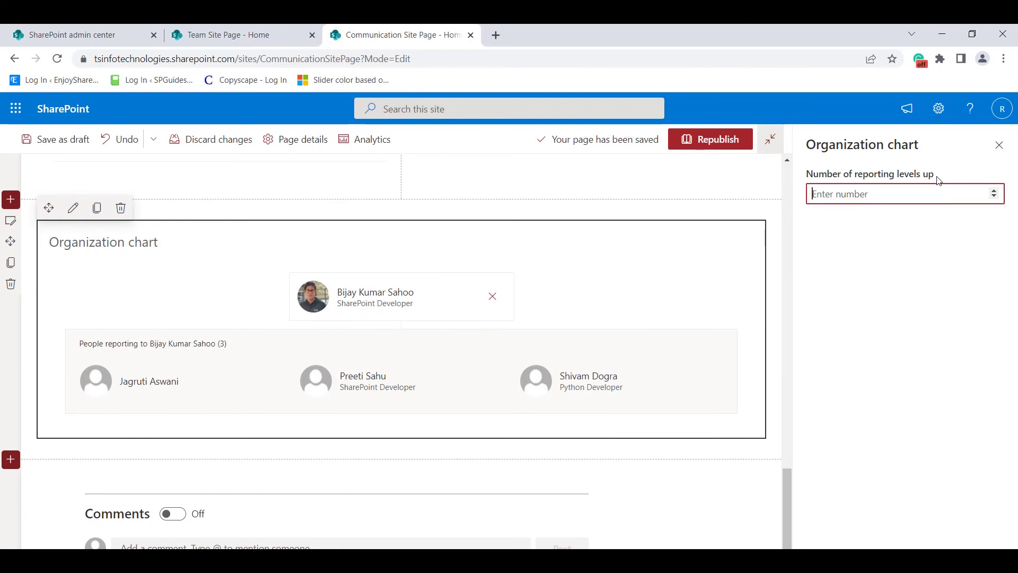
{"action": "type", "text": "3"}
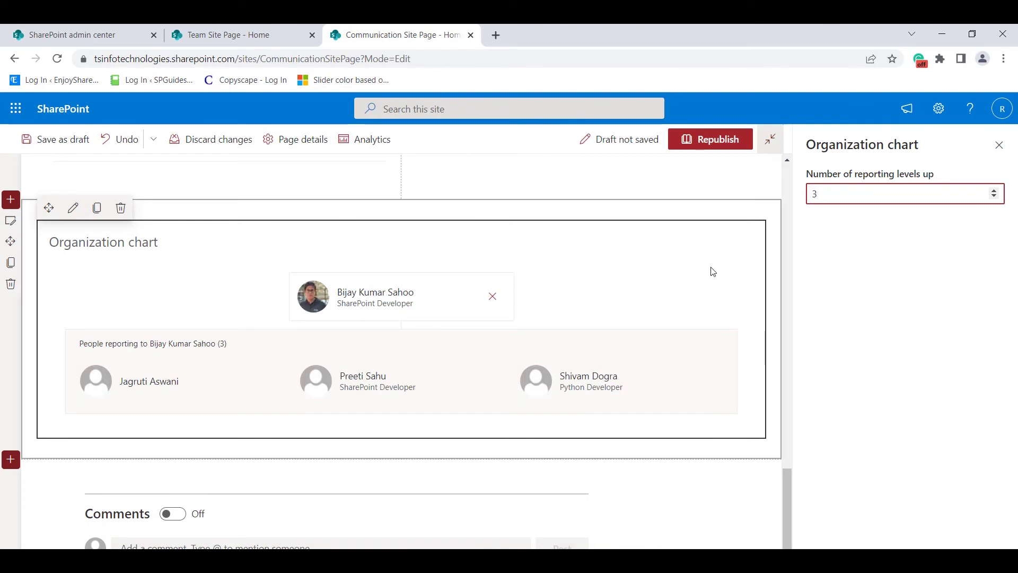
{"action": "scroll", "coordinate": [729, 293], "scroll_direction": "down", "scroll_amount": 1}
- Republish the communication site home page so the Quick links, Documents, File viewer and org chart go live
{"action": "scroll", "coordinate": [730, 291], "scroll_direction": "up", "scroll_amount": 1}
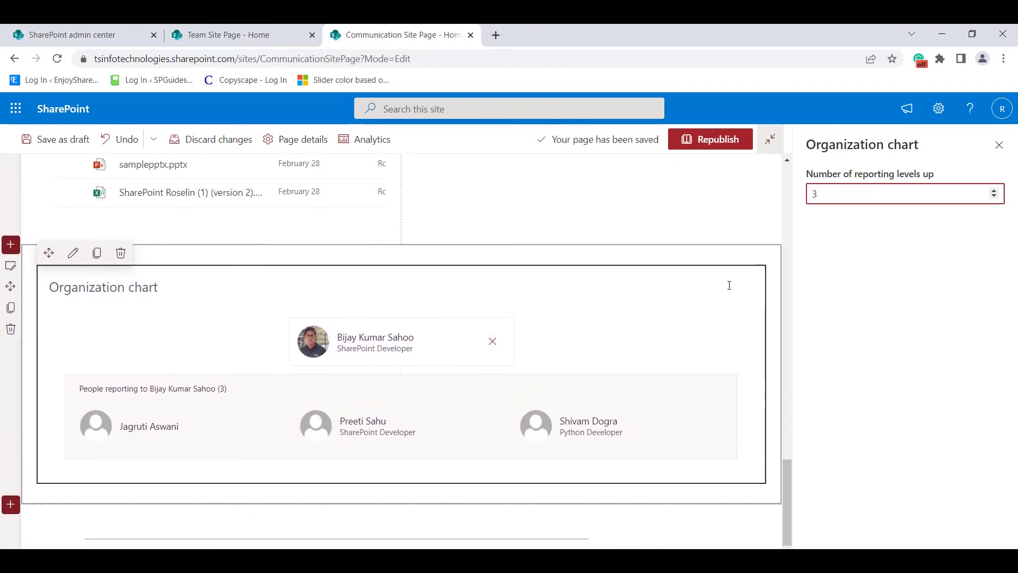
{"action": "scroll", "coordinate": [729, 284], "scroll_direction": "down", "scroll_amount": 1}
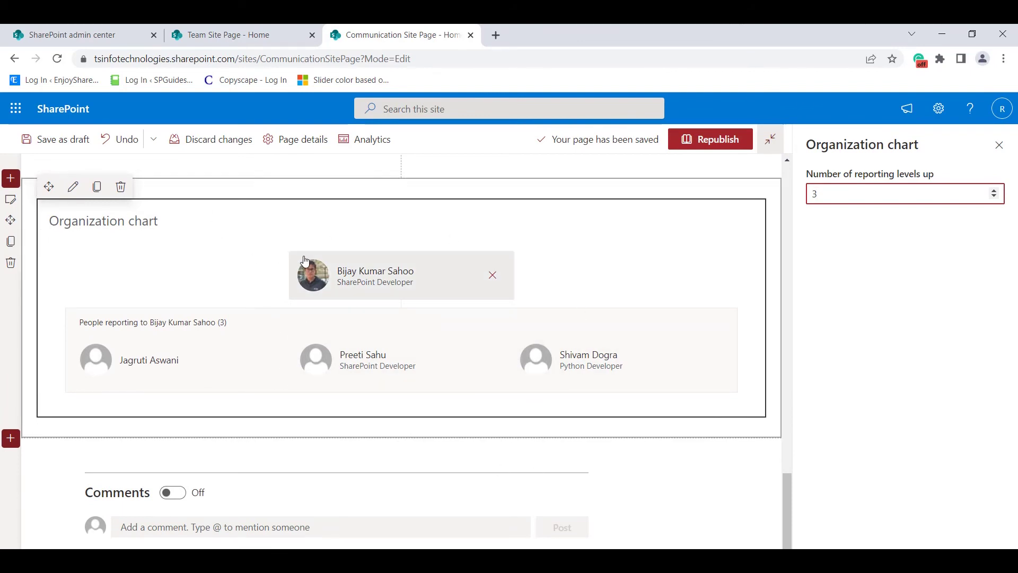
{"action": "scroll", "coordinate": [662, 261], "scroll_direction": "up", "scroll_amount": 2}
{"action": "scroll", "coordinate": [662, 261], "scroll_direction": "up", "scroll_amount": 2}
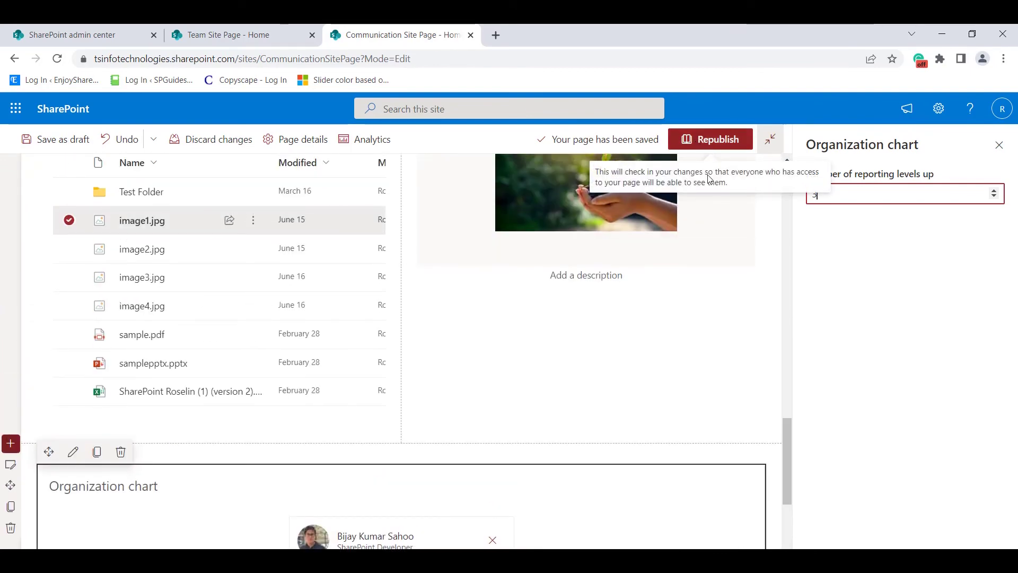
{"action": "scroll", "coordinate": [743, 198], "scroll_direction": "up", "scroll_amount": 5}
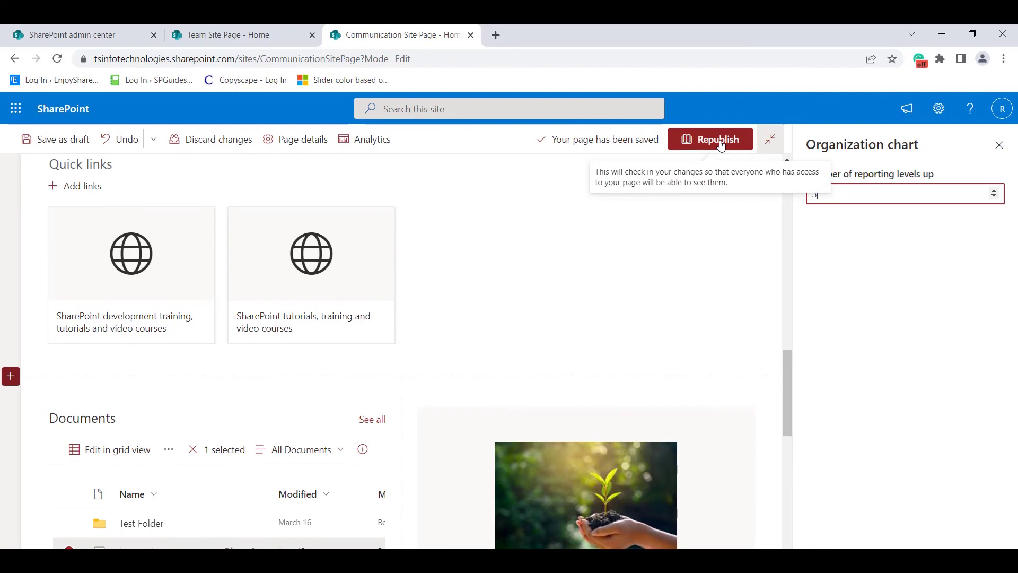
{"action": "left_click", "coordinate": [721, 144]}
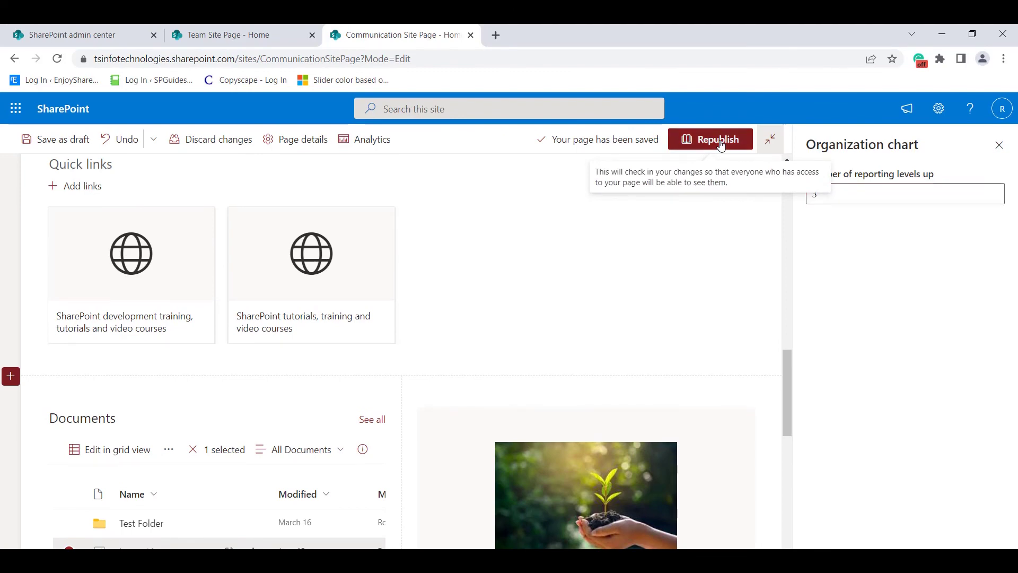
{"action": "scroll", "coordinate": [671, 411], "scroll_direction": "up", "scroll_amount": 6}
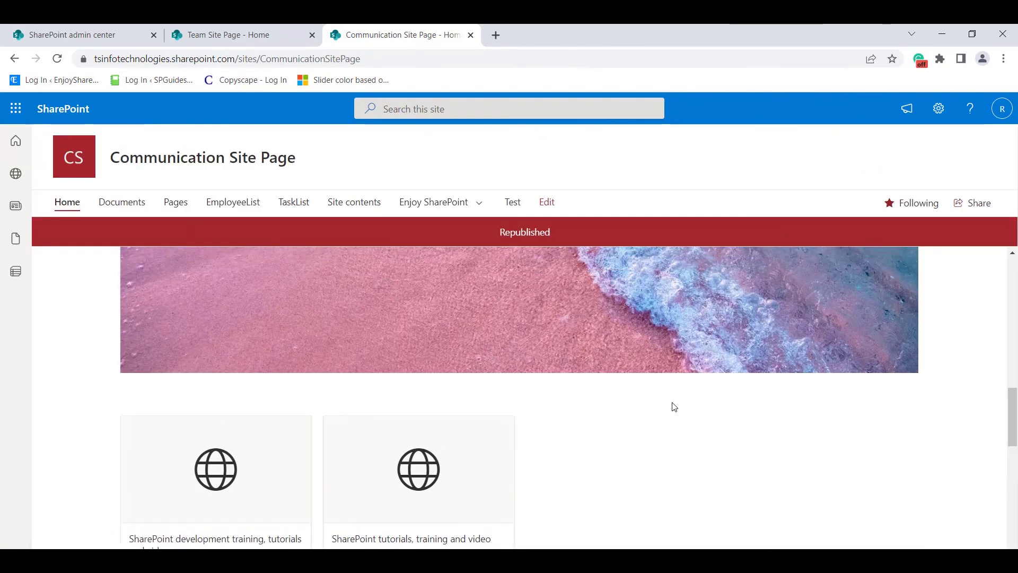
- Test the first Quick link, opening spguides.com in a new tab, and return to the home page
{"action": "scroll", "coordinate": [679, 402], "scroll_direction": "down", "scroll_amount": 10}
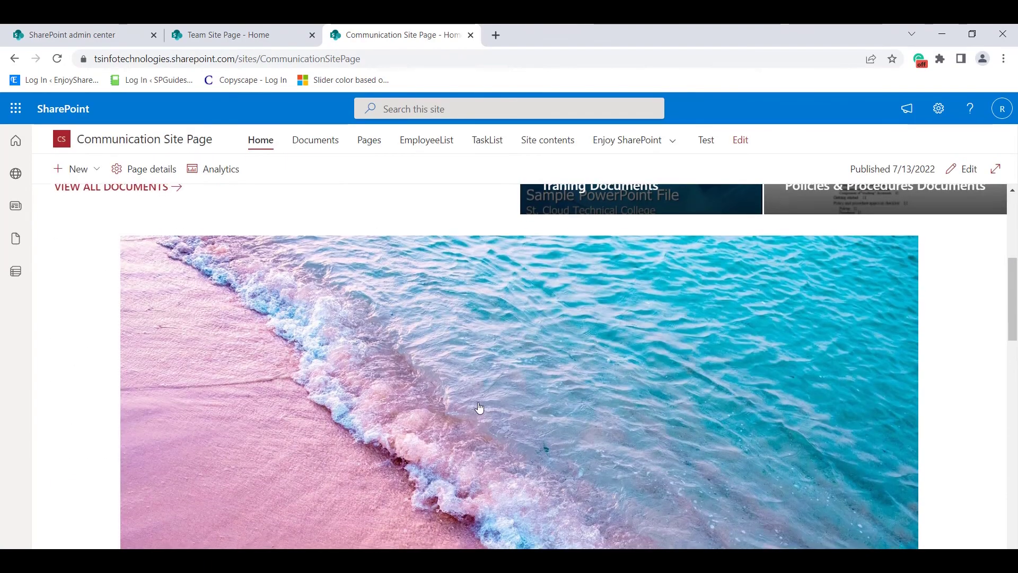
{"action": "scroll", "coordinate": [517, 360], "scroll_direction": "down", "scroll_amount": 5}
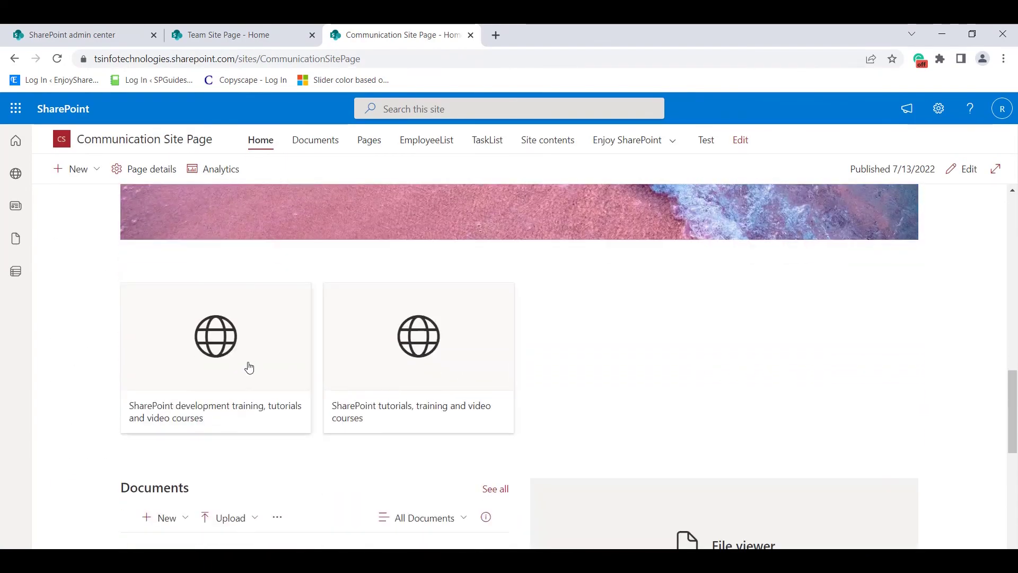
{"action": "left_click", "coordinate": [248, 336]}
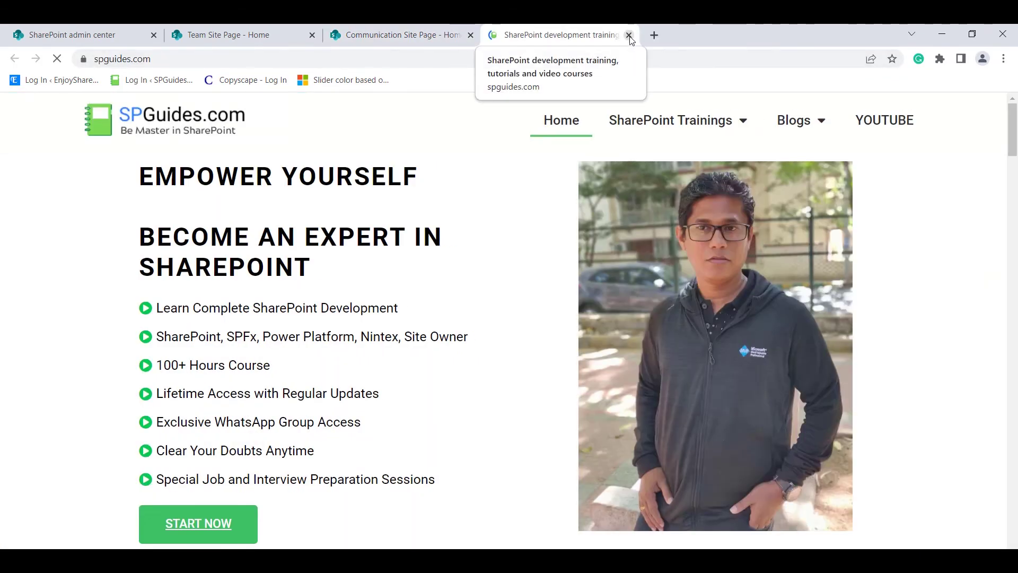
{"action": "left_click", "coordinate": [408, 34]}
- Test the second Quick link, opening enjoysharepoint.com, then return to the home page's Documents section
{"action": "left_click", "coordinate": [399, 347]}
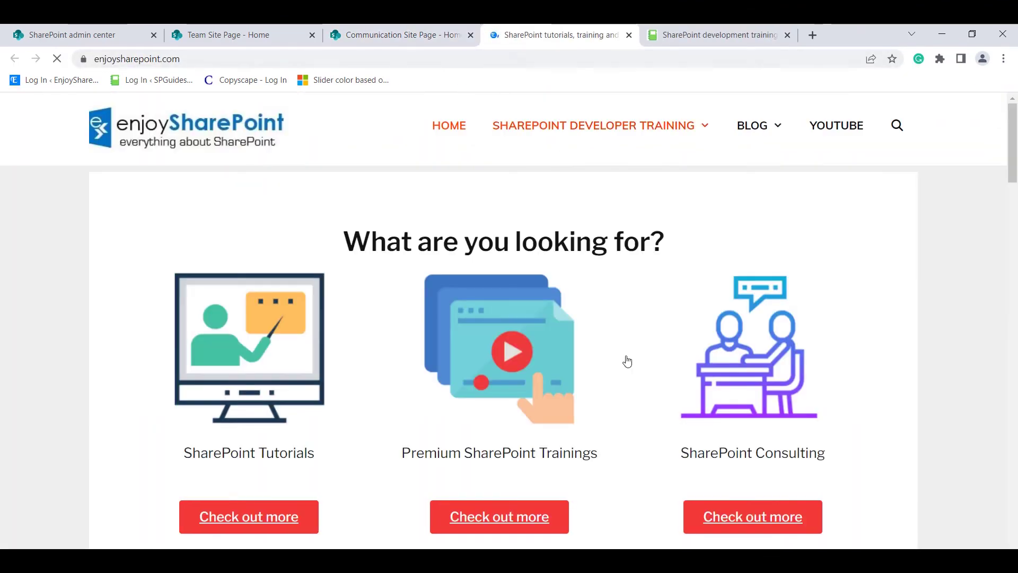
{"action": "scroll", "coordinate": [631, 366], "scroll_direction": "down", "scroll_amount": 3}
{"action": "scroll", "coordinate": [642, 318], "scroll_direction": "up", "scroll_amount": 3}
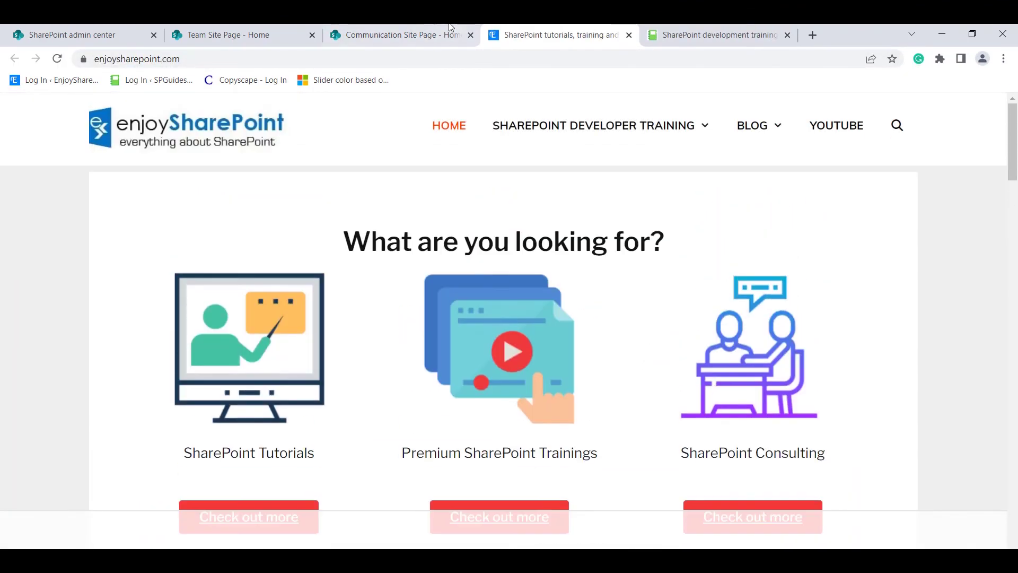
{"action": "key", "text": "ctrl+shift+Tab"}
{"action": "scroll", "coordinate": [491, 420], "scroll_direction": "down", "scroll_amount": 8}
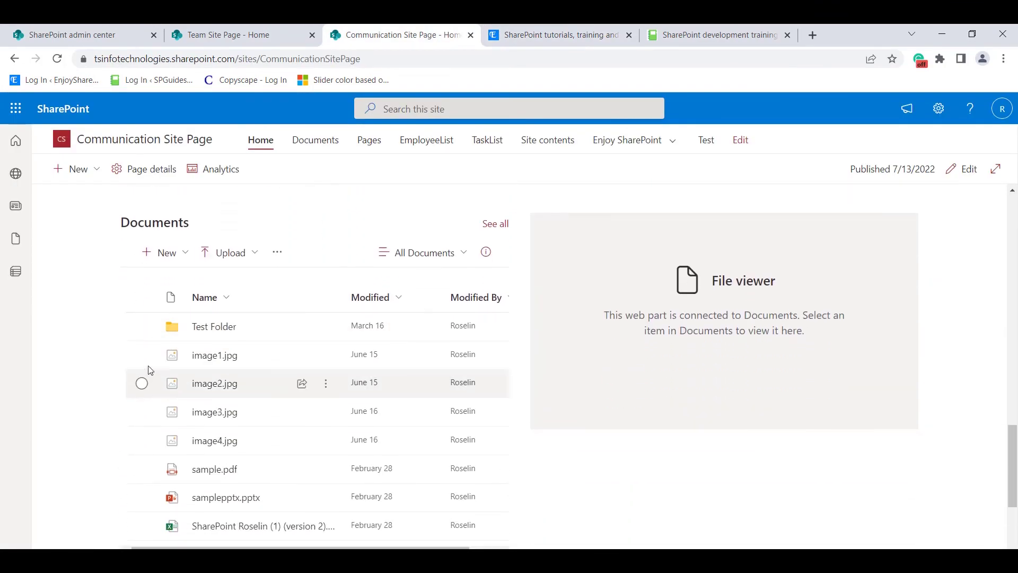
- Preview image2.jpg in the File viewer, then drill into two direct reports' teams in the Organization chart
{"action": "left_click", "coordinate": [142, 384]}
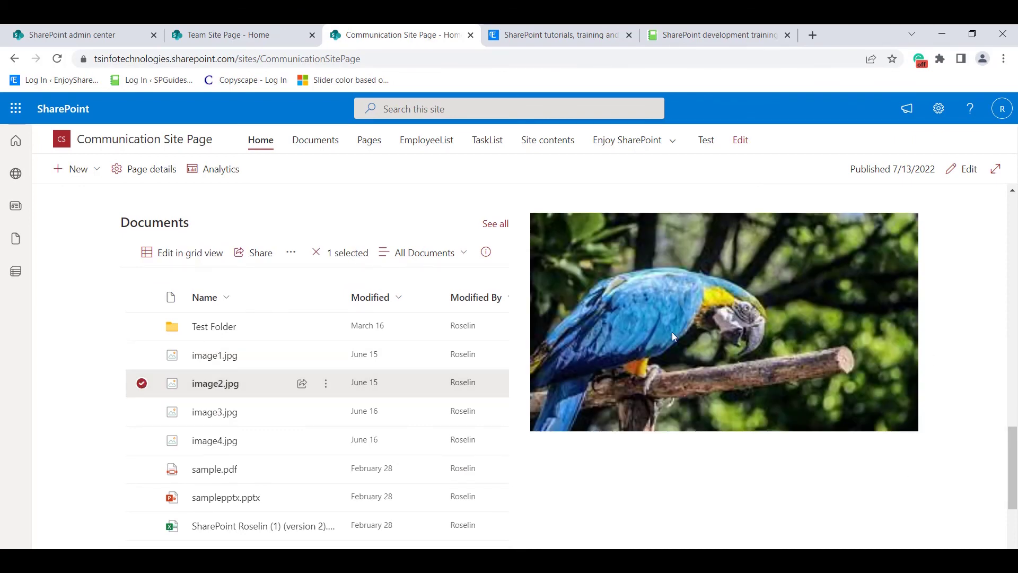
{"action": "scroll", "coordinate": [501, 418], "scroll_direction": "down", "scroll_amount": 5}
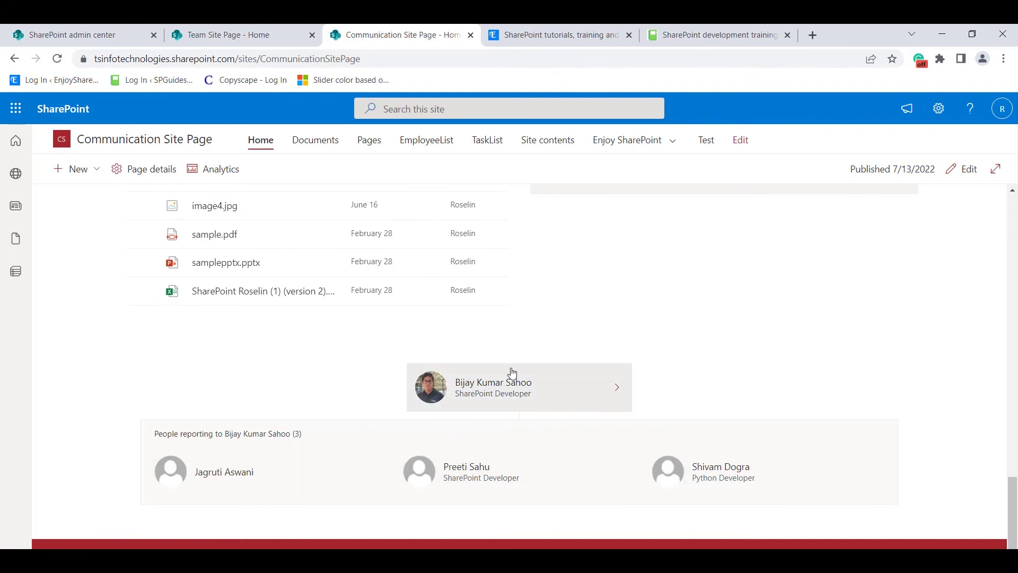
{"action": "left_click", "coordinate": [554, 459]}
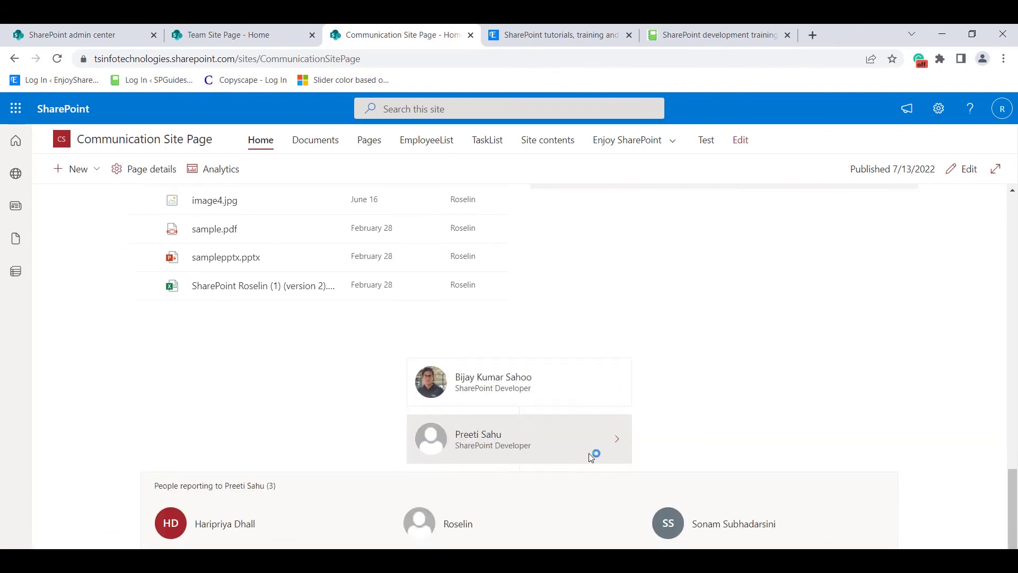
{"action": "scroll", "coordinate": [591, 457], "scroll_direction": "down", "scroll_amount": 1}
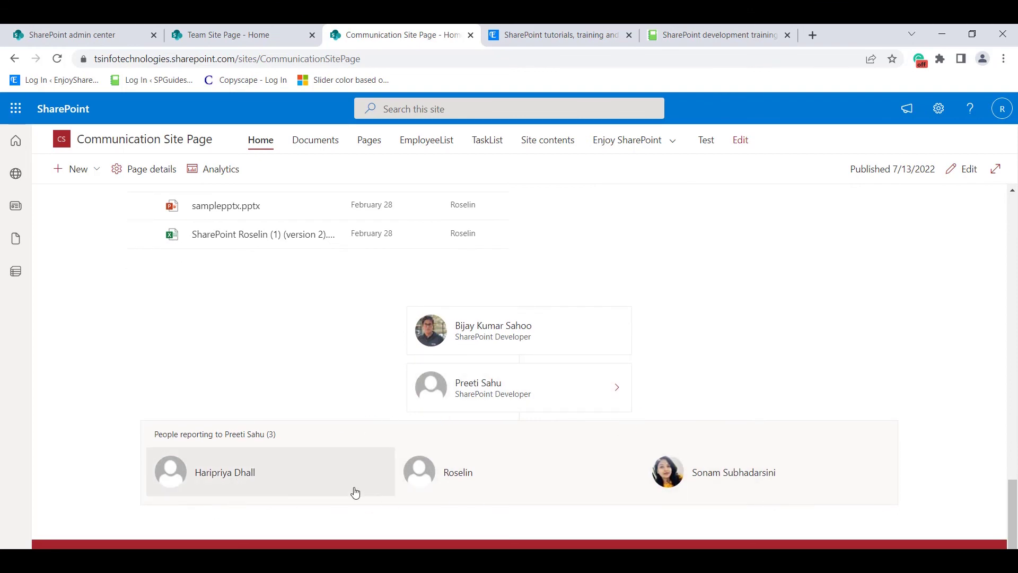
{"action": "left_click", "coordinate": [545, 387]}
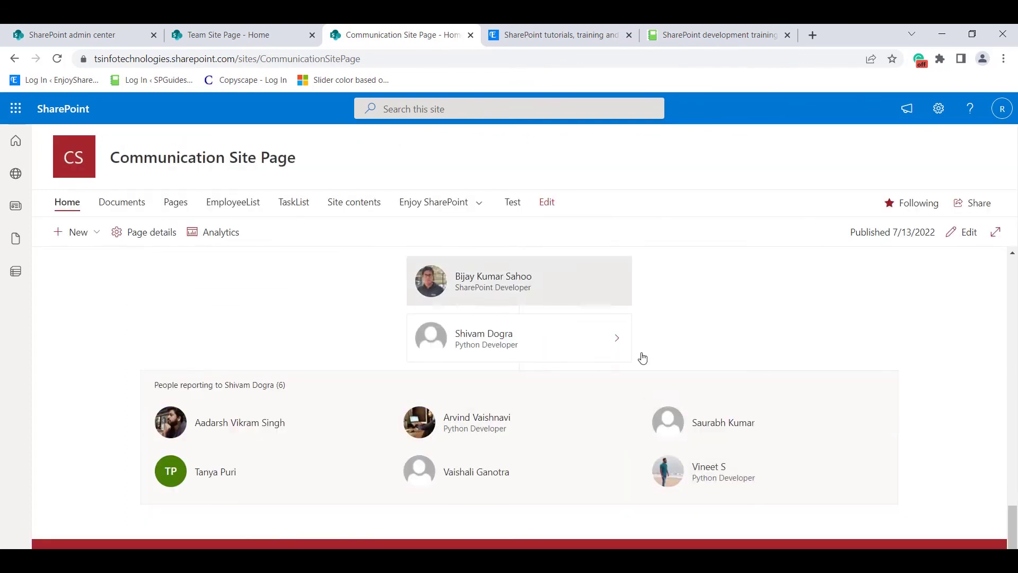